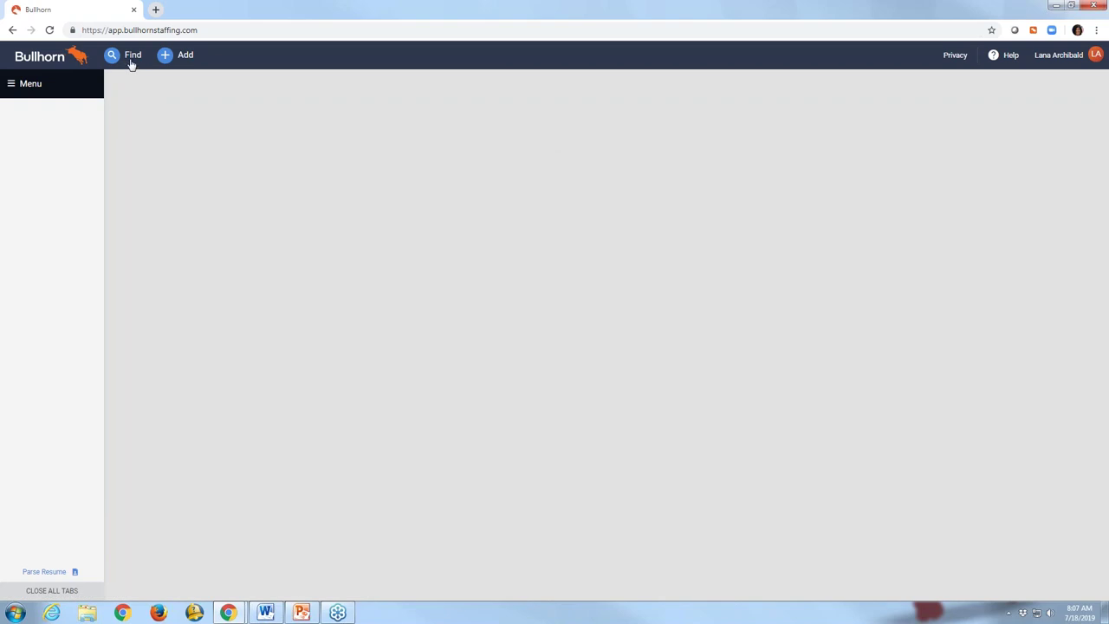
Find and open the active candidate's record, and show the candidate's submissions
{"action": "left_click", "coordinate": [132, 62]}
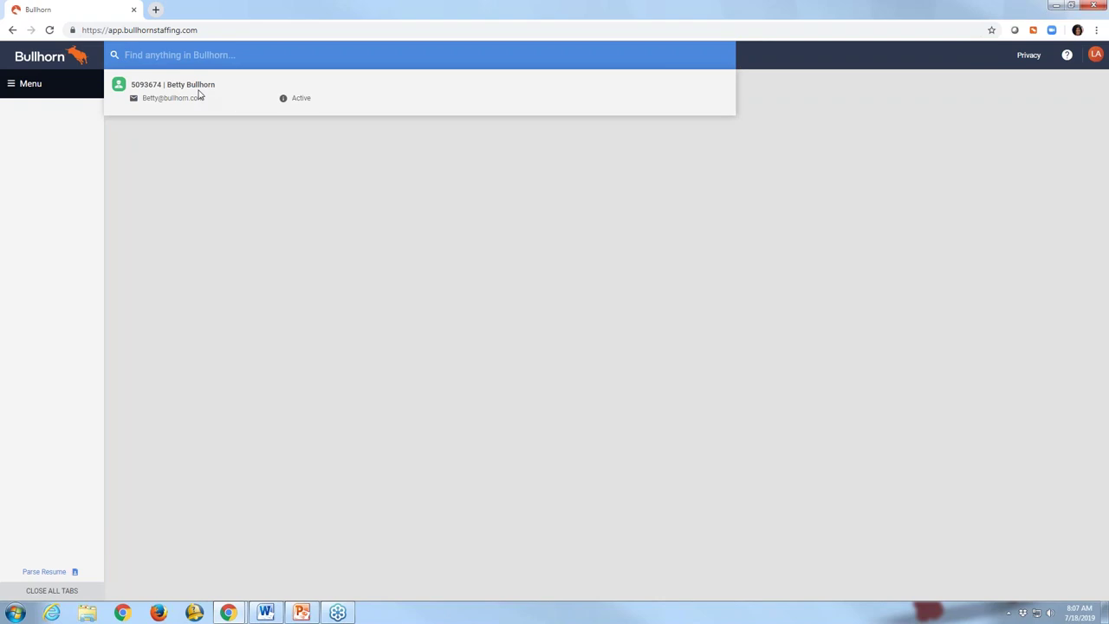
{"action": "left_click", "coordinate": [199, 95]}
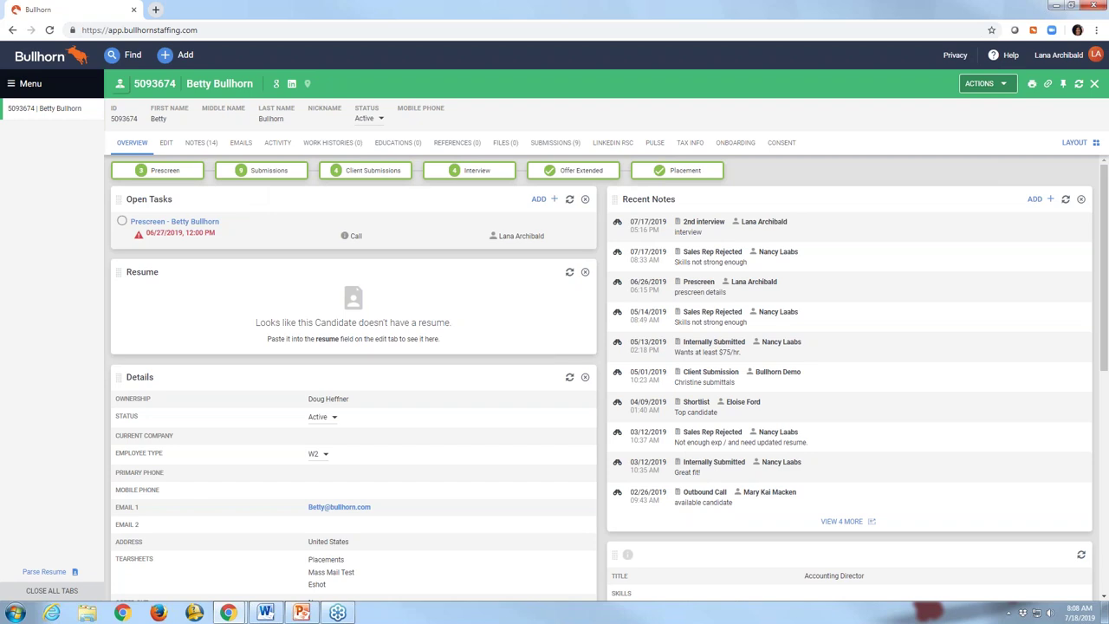
{"action": "left_click", "coordinate": [555, 143]}
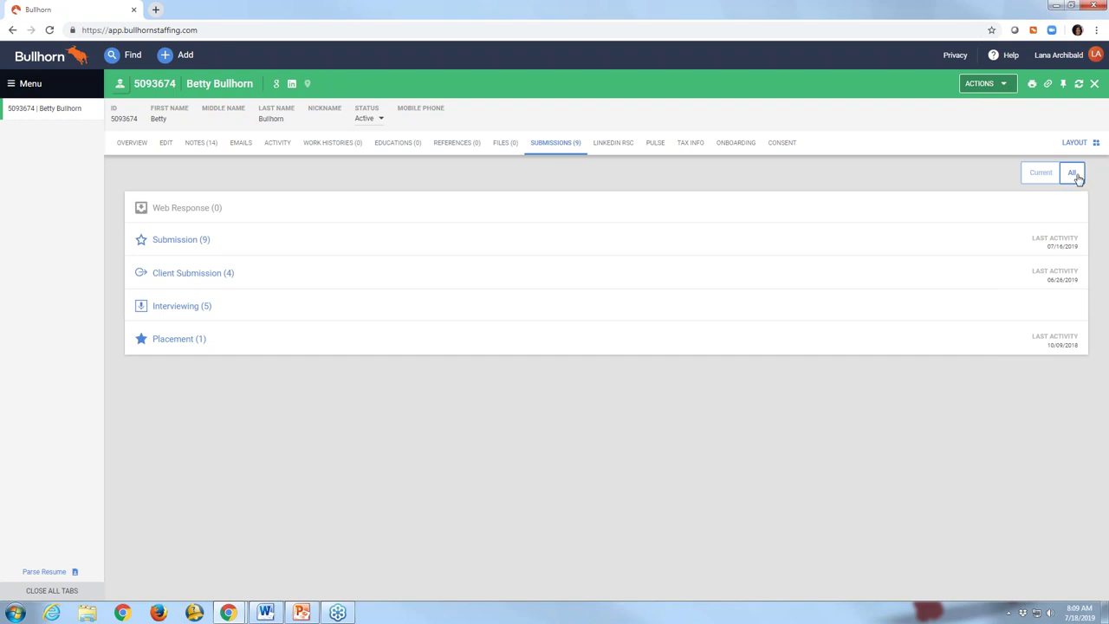
Check the candidate's overview, and review the Submission list with all of the candidate's submissions included
{"action": "left_click", "coordinate": [134, 146]}
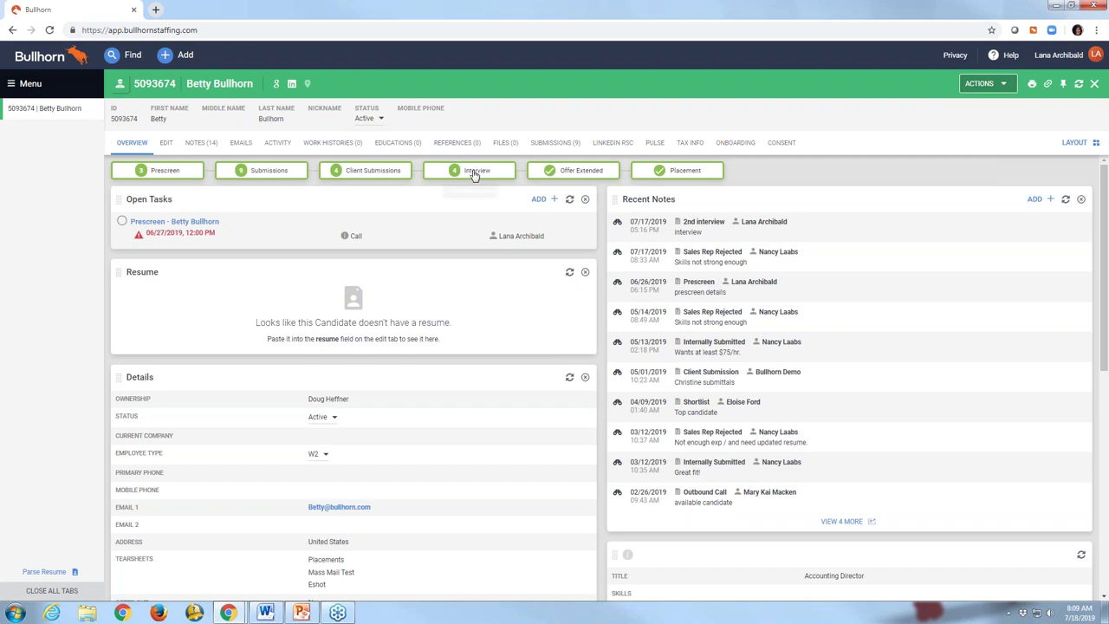
{"action": "left_click", "coordinate": [548, 144]}
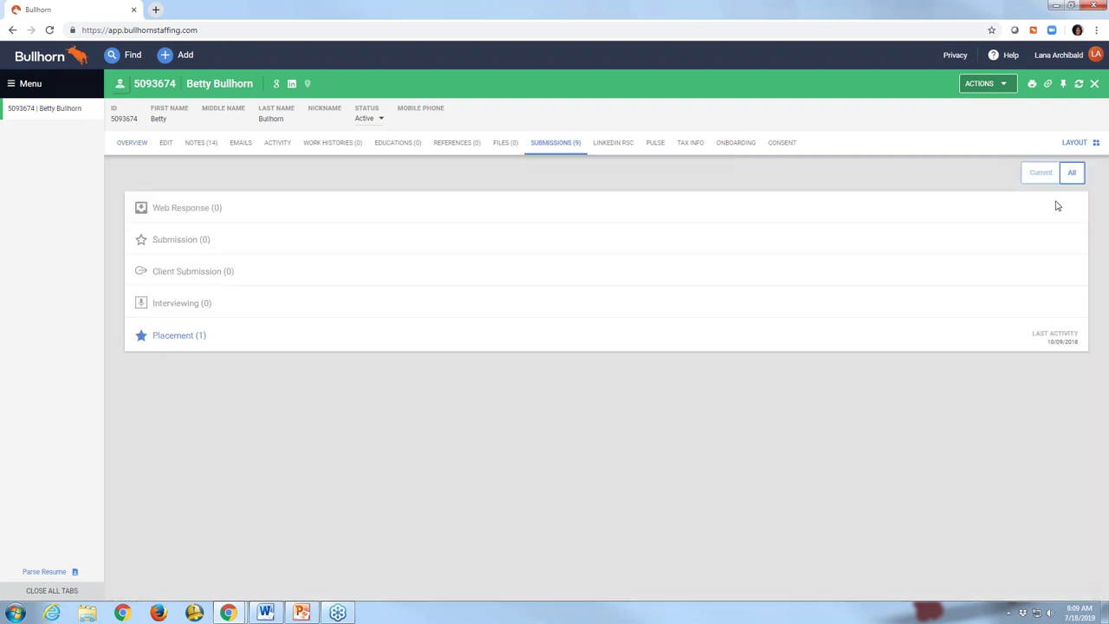
{"action": "left_click", "coordinate": [1072, 176]}
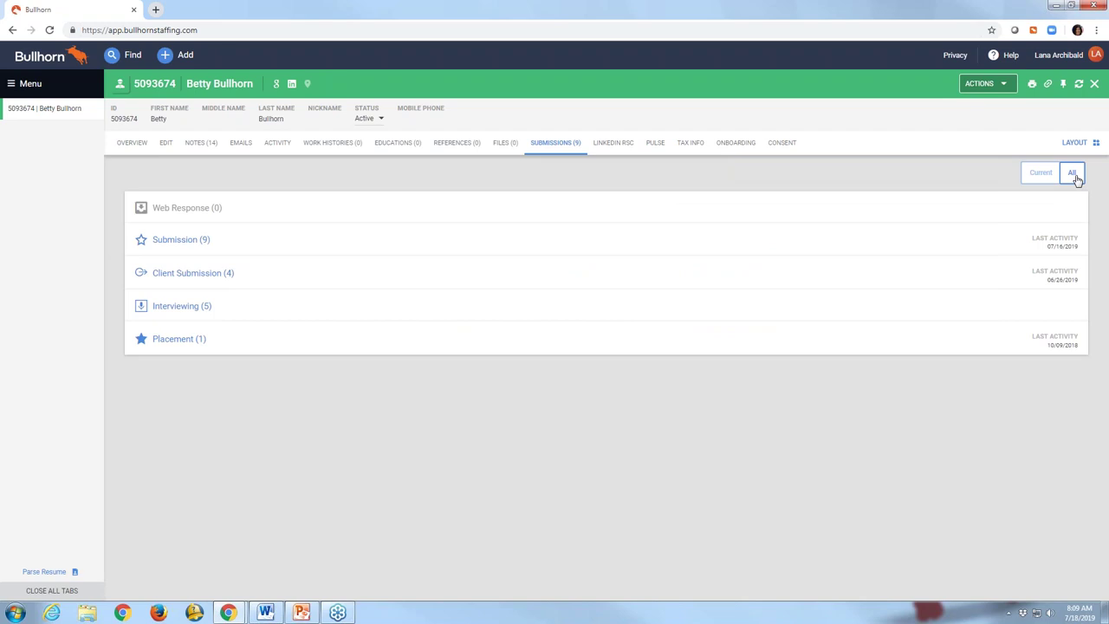
{"action": "left_click", "coordinate": [182, 244]}
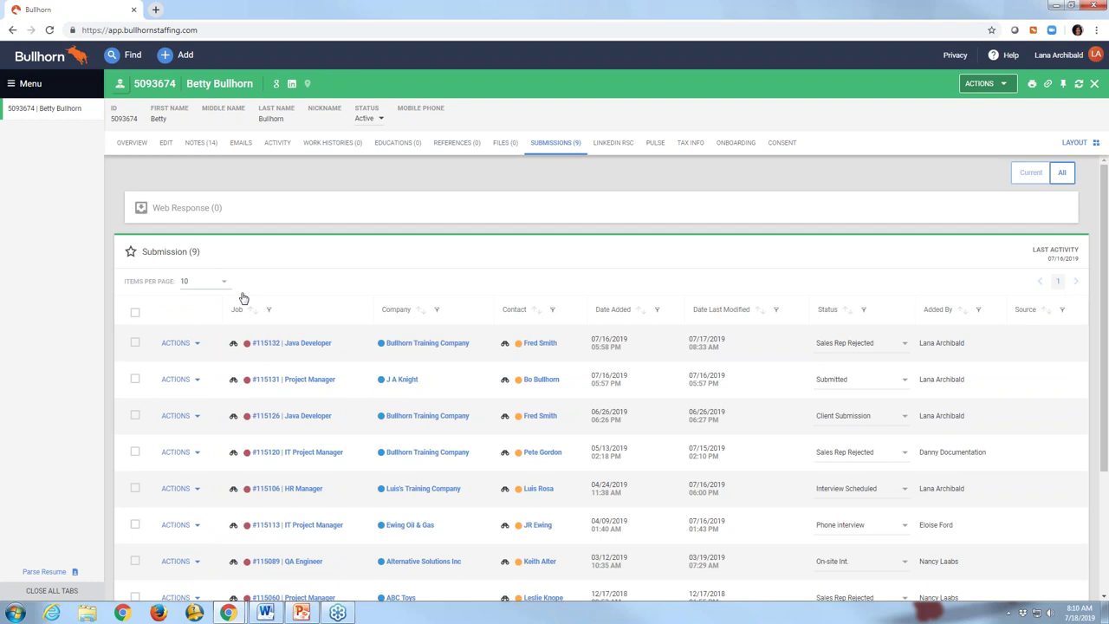
{"action": "left_click", "coordinate": [186, 255]}
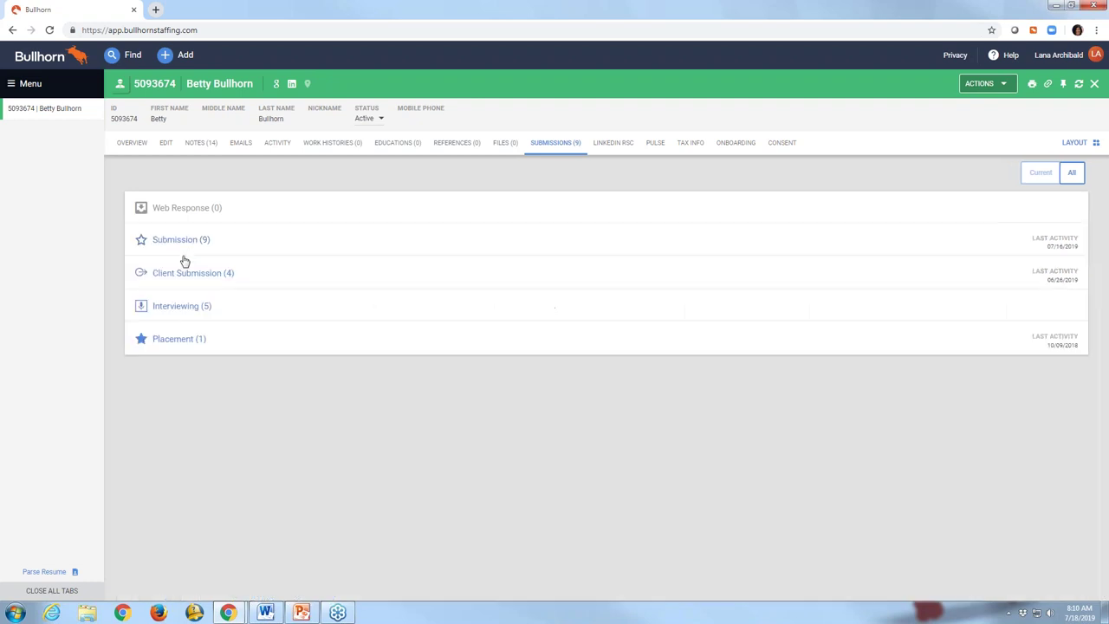
{"action": "left_click", "coordinate": [1041, 178]}
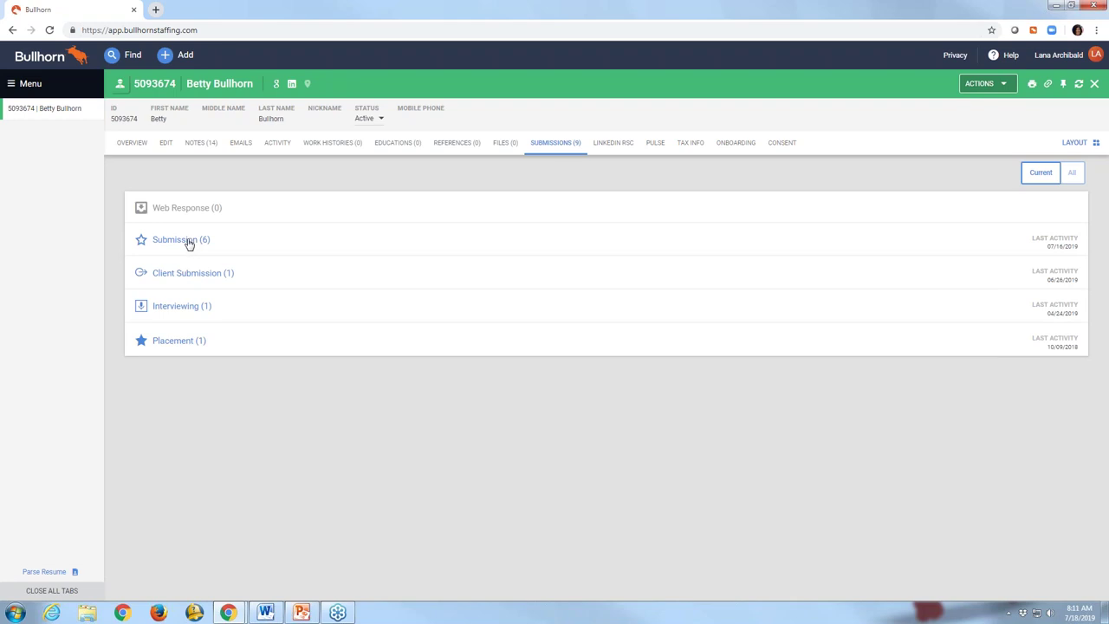
{"action": "left_click", "coordinate": [182, 240]}
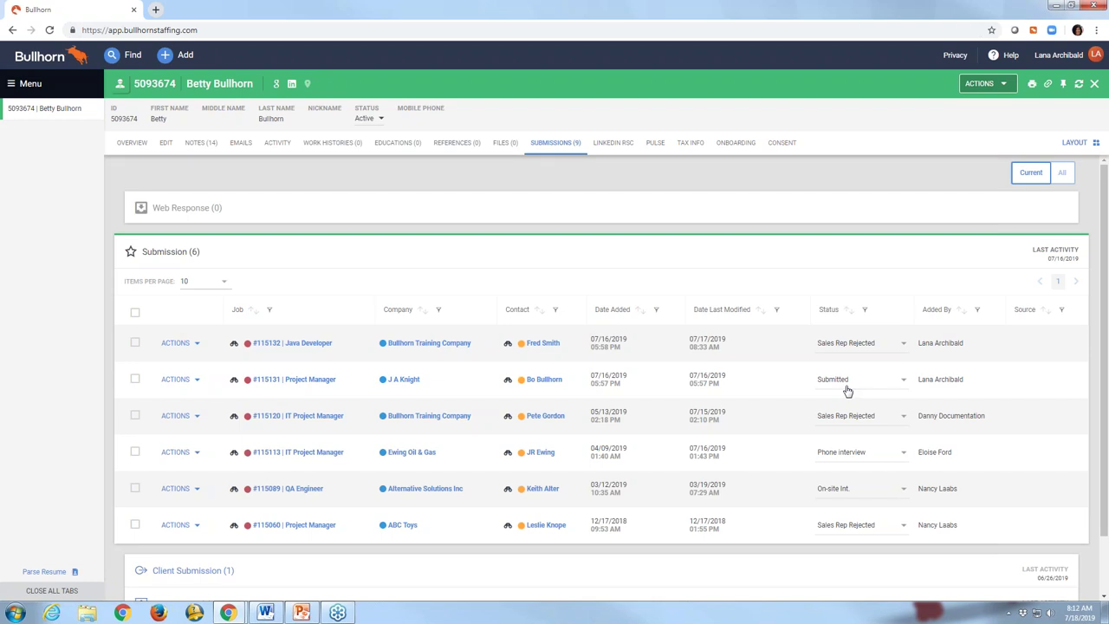
{"action": "left_click", "coordinate": [135, 380]}
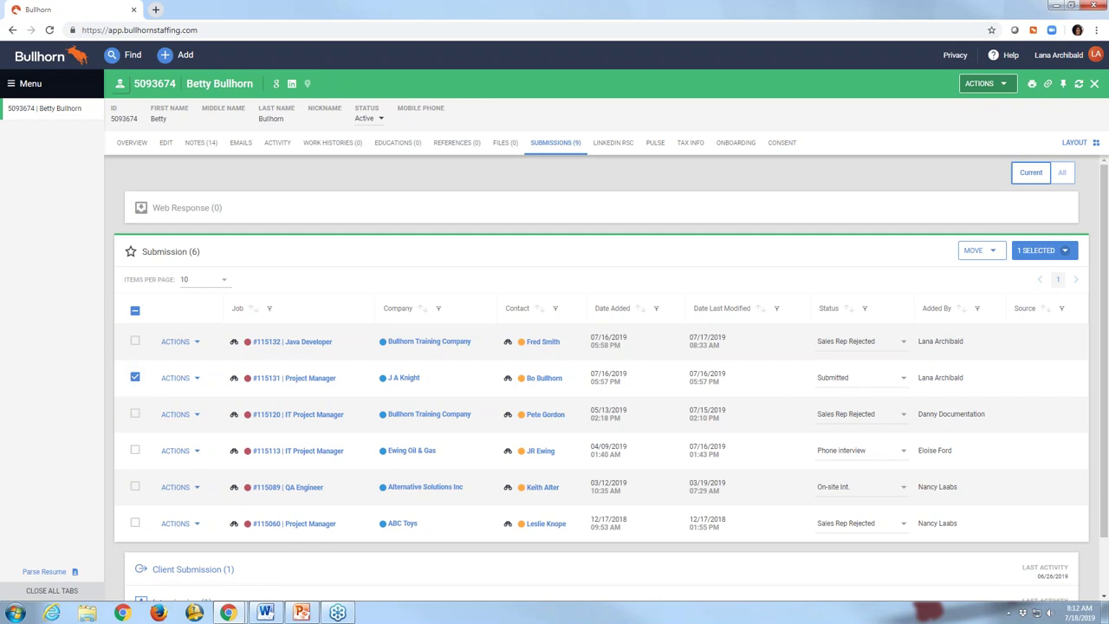
{"action": "left_click", "coordinate": [977, 260]}
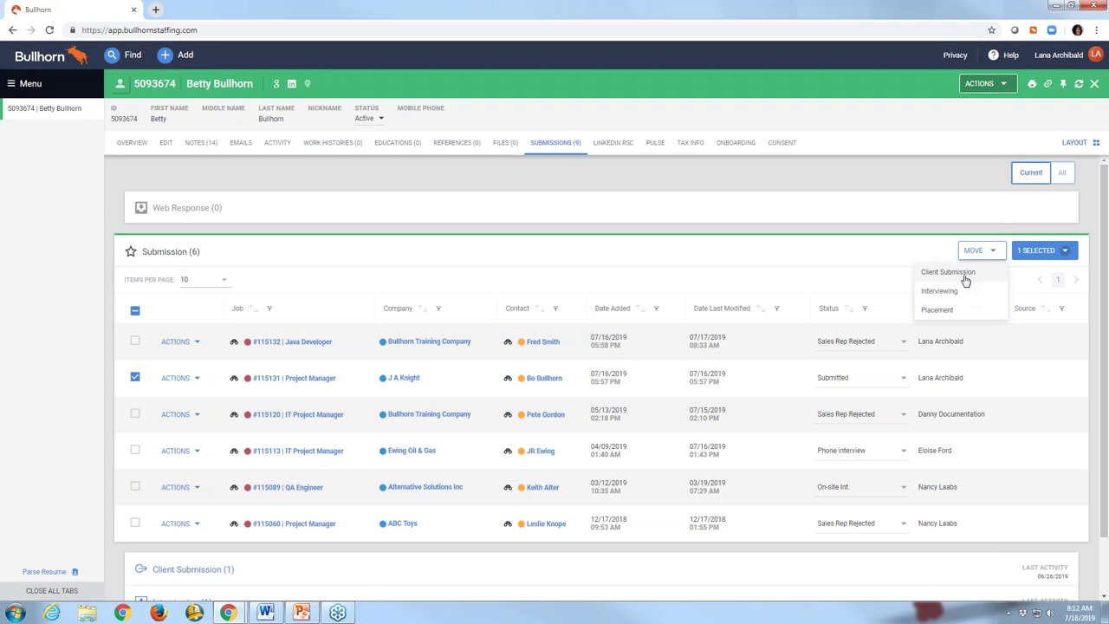
{"action": "left_click", "coordinate": [963, 274]}
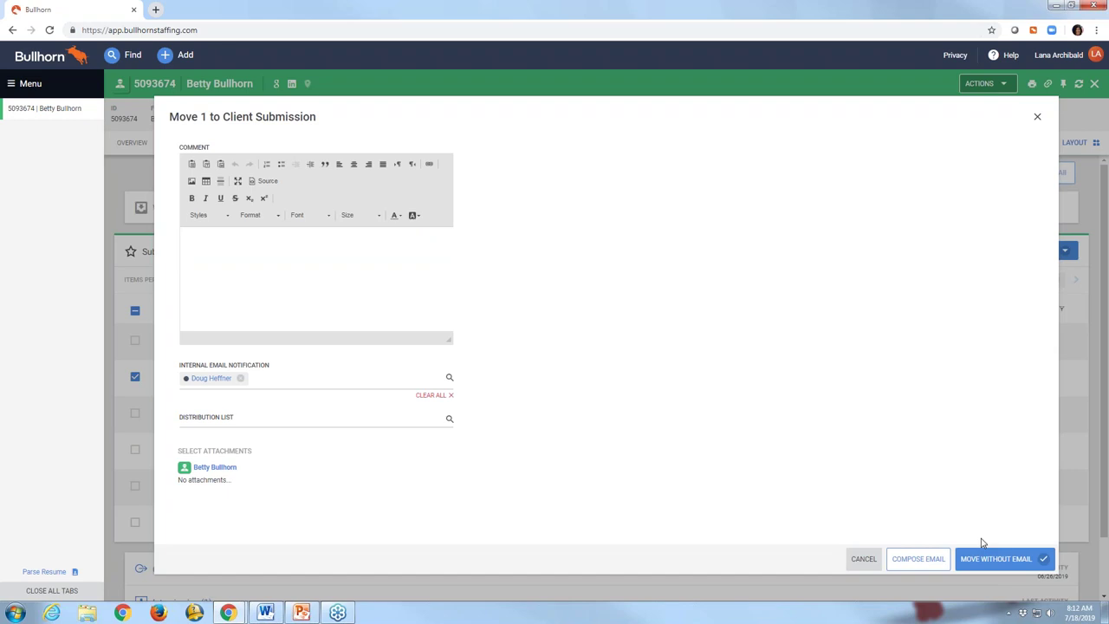
{"action": "left_click", "coordinate": [1011, 563]}
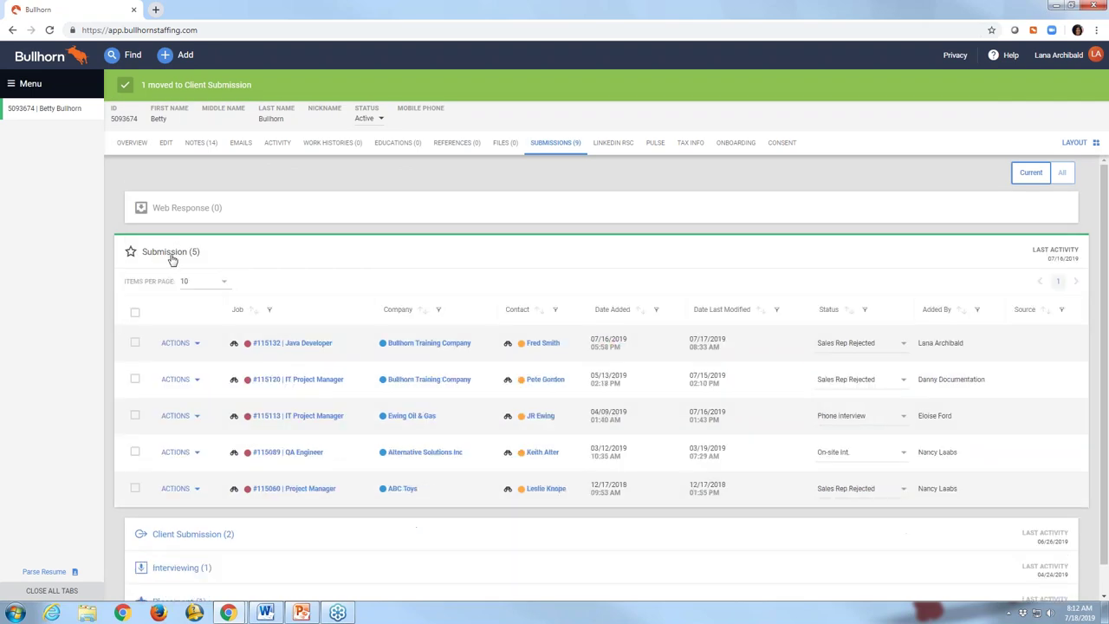
Review the current Client Submission entries, and return to the candidate's overview
{"action": "left_click", "coordinate": [172, 258]}
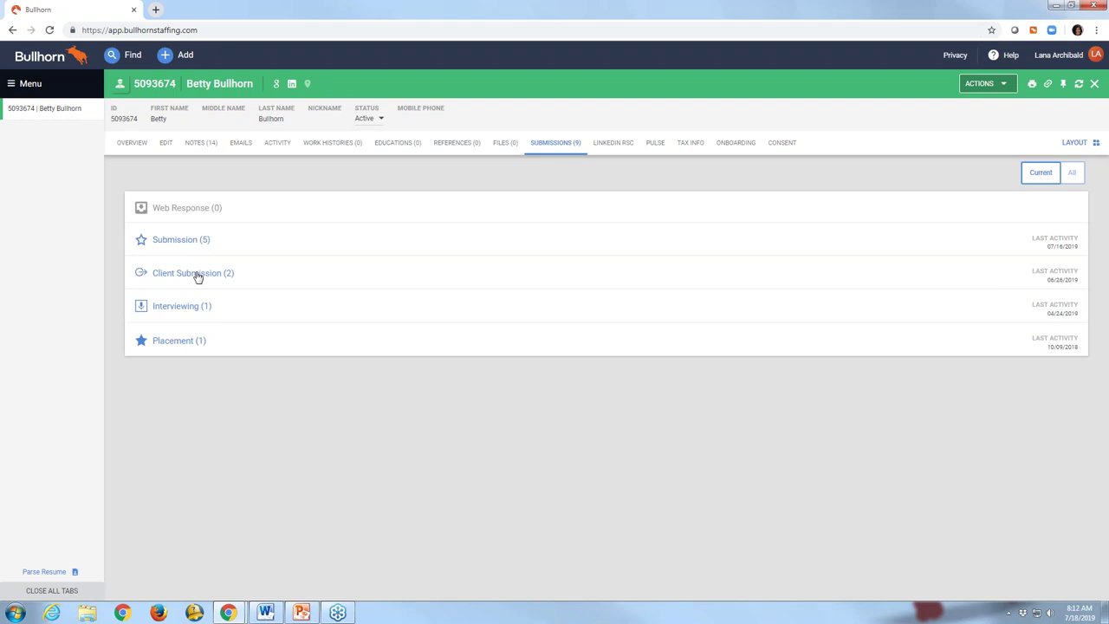
{"action": "left_click", "coordinate": [197, 273]}
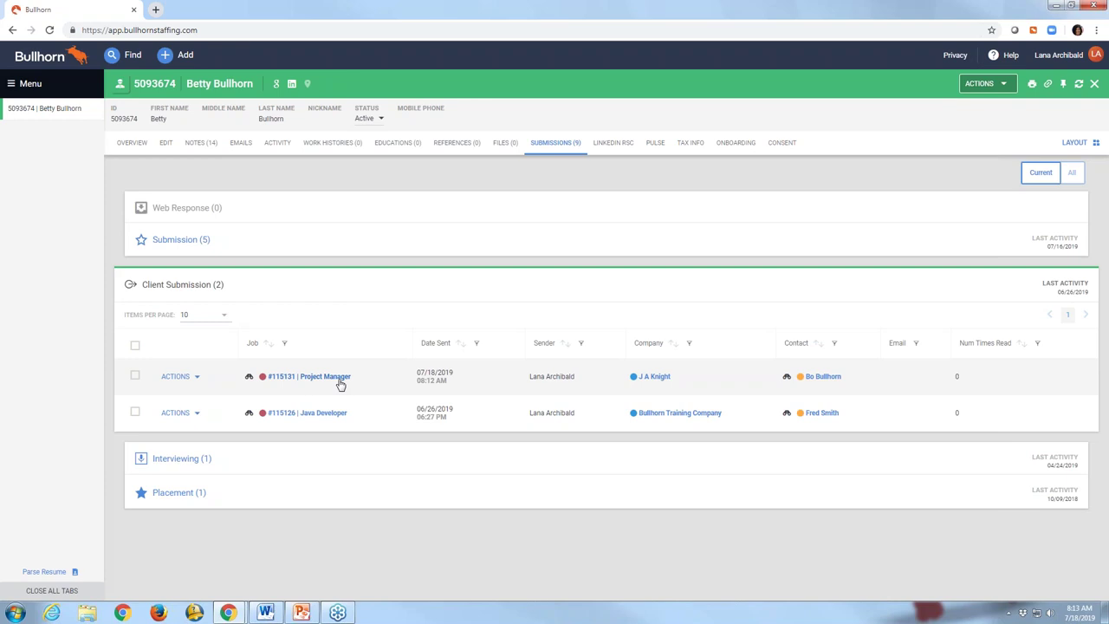
{"action": "left_click", "coordinate": [200, 293]}
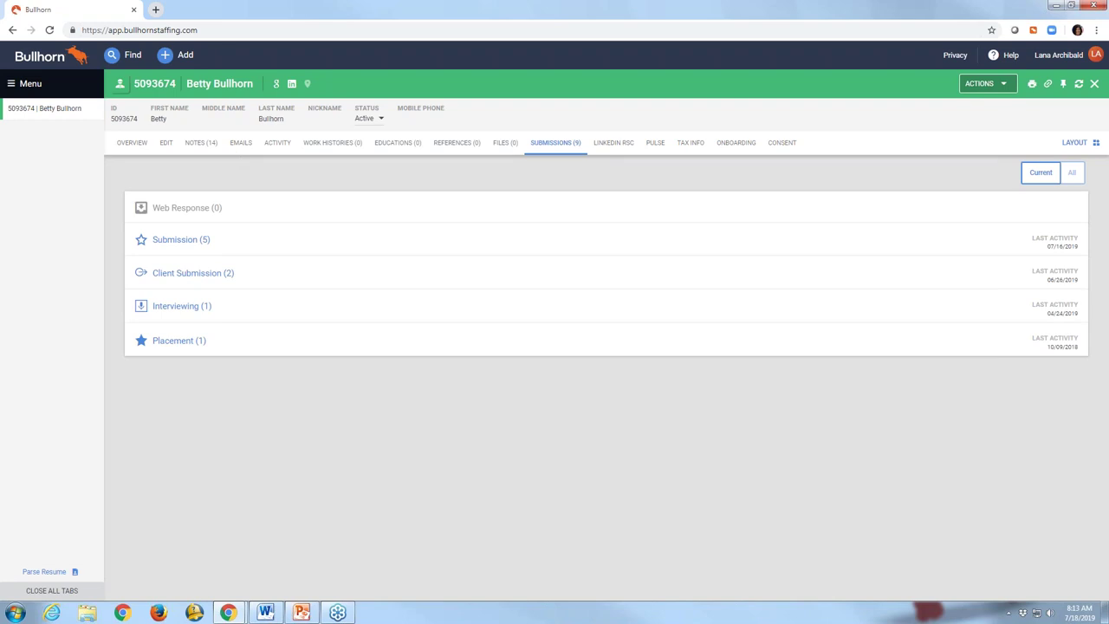
{"action": "left_click", "coordinate": [135, 145]}
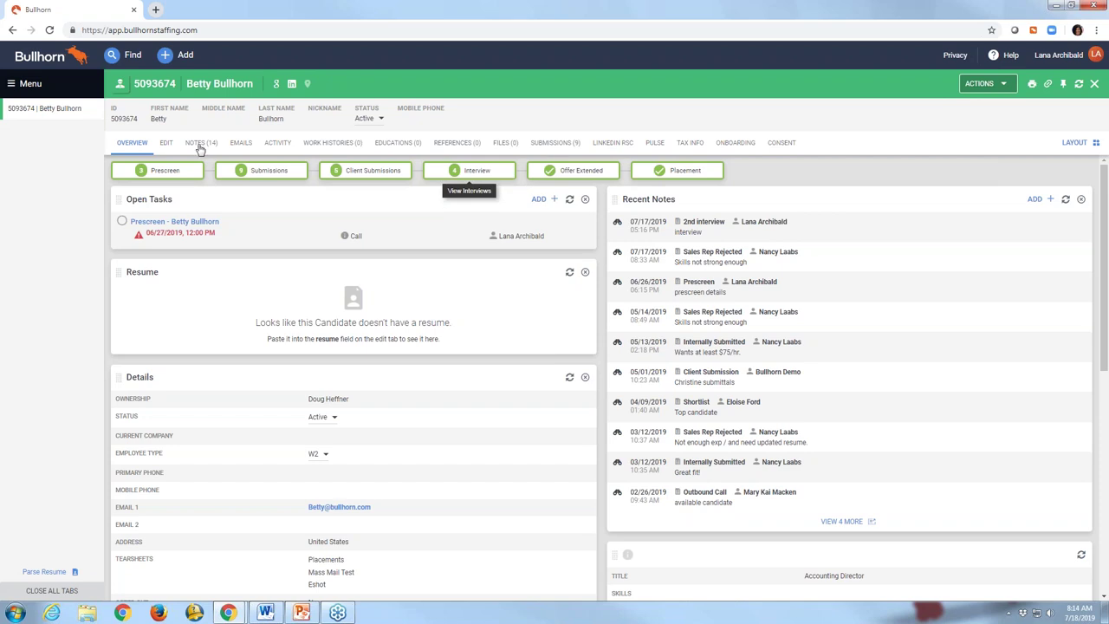
Open the System Settings from the Admin tools
{"action": "left_click", "coordinate": [32, 84]}
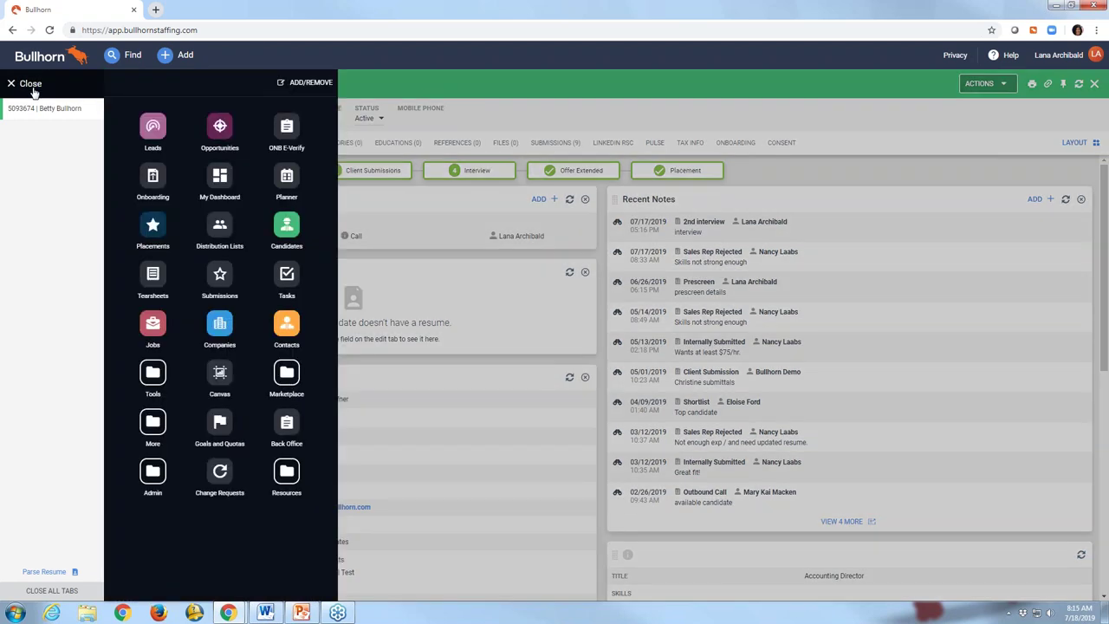
{"action": "left_click", "coordinate": [153, 474]}
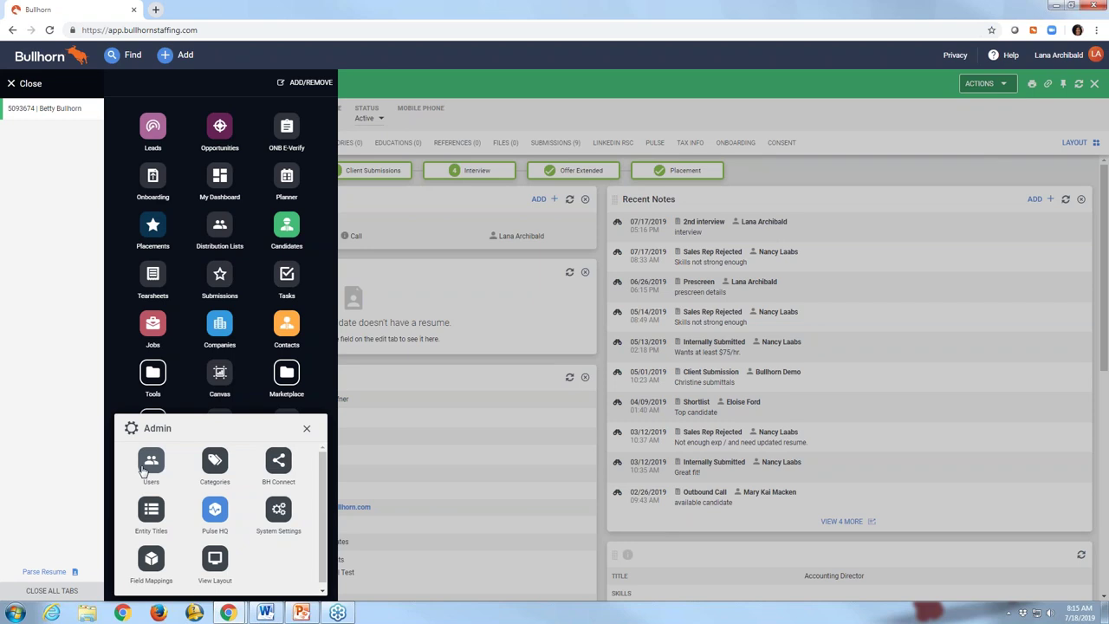
{"action": "left_click", "coordinate": [279, 511]}
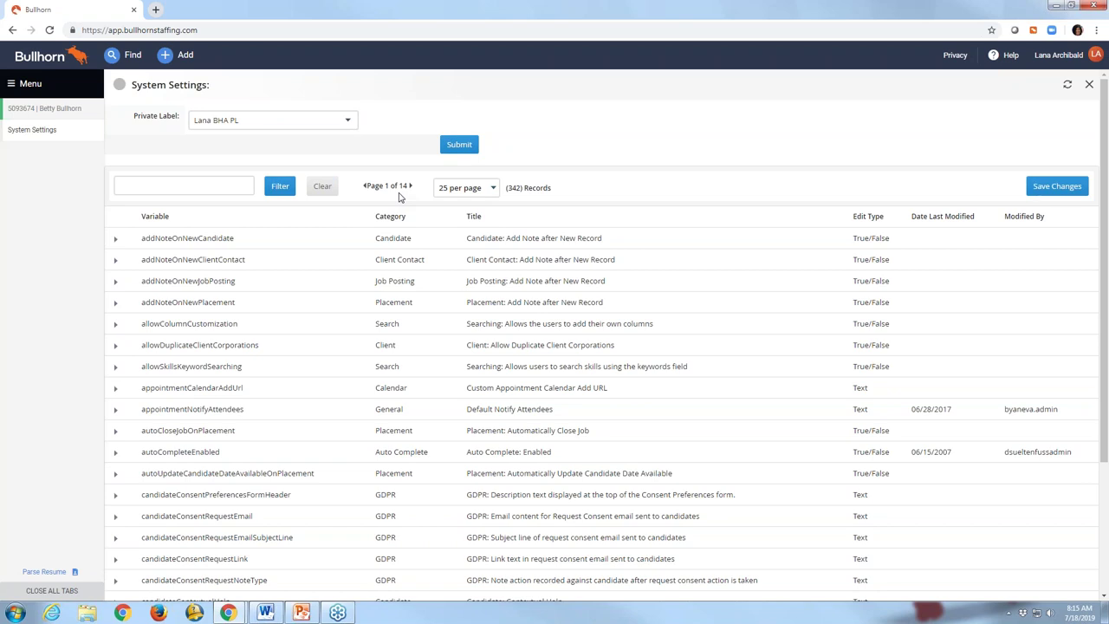
Filter the system settings by "workflow" and expand the candidateWorkFlowSteps setting
{"action": "left_click", "coordinate": [197, 193]}
{"action": "left_click", "coordinate": [195, 188]}
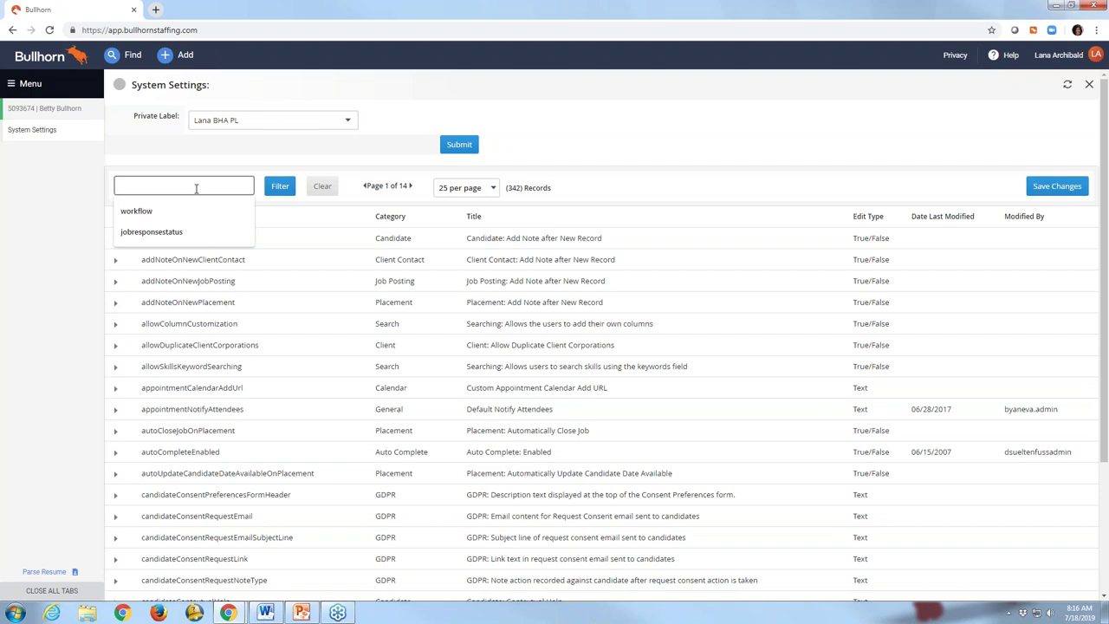
{"action": "left_click", "coordinate": [136, 210]}
{"action": "left_click", "coordinate": [285, 189]}
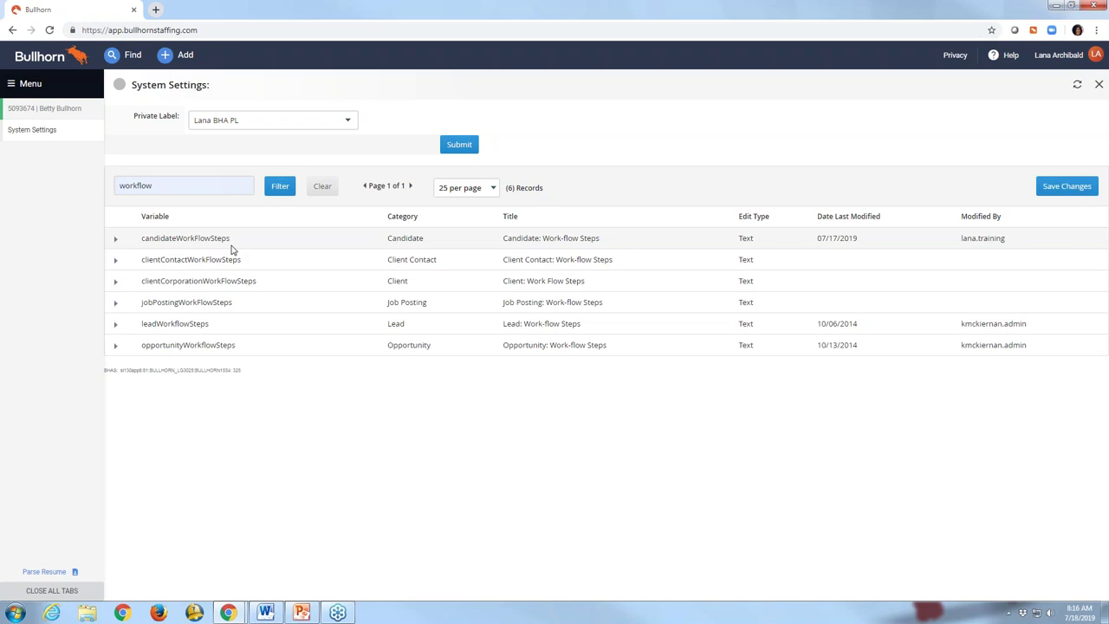
{"action": "left_click", "coordinate": [115, 242]}
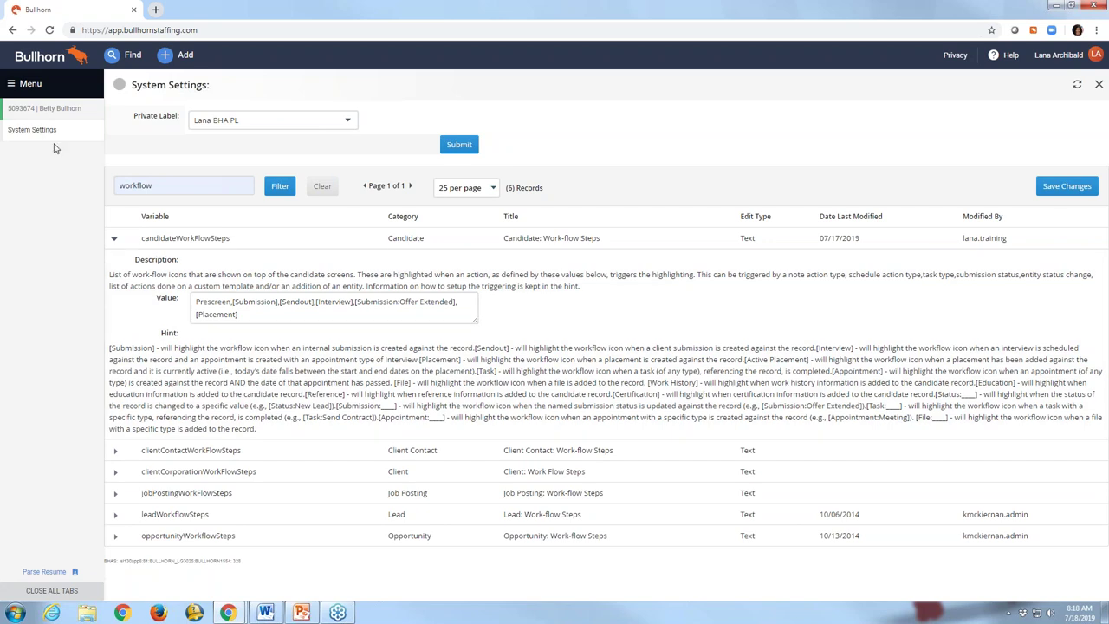
Compare the workflow icons on the candidate's overview with the value of the candidateWorkFlowSteps setting
{"action": "left_click", "coordinate": [55, 110]}
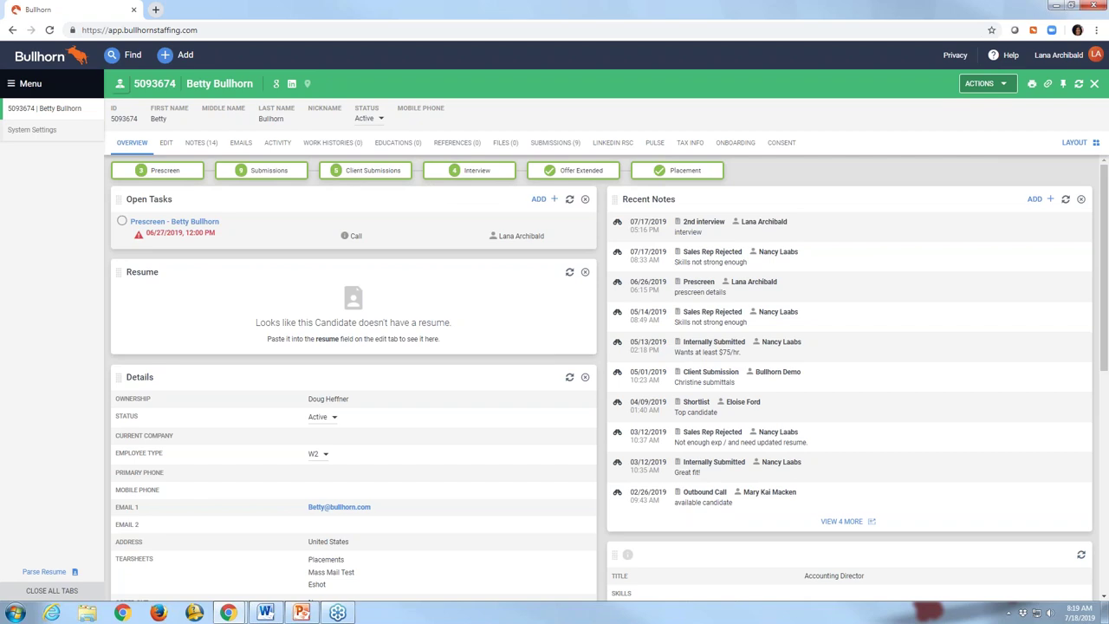
{"action": "left_click", "coordinate": [44, 135]}
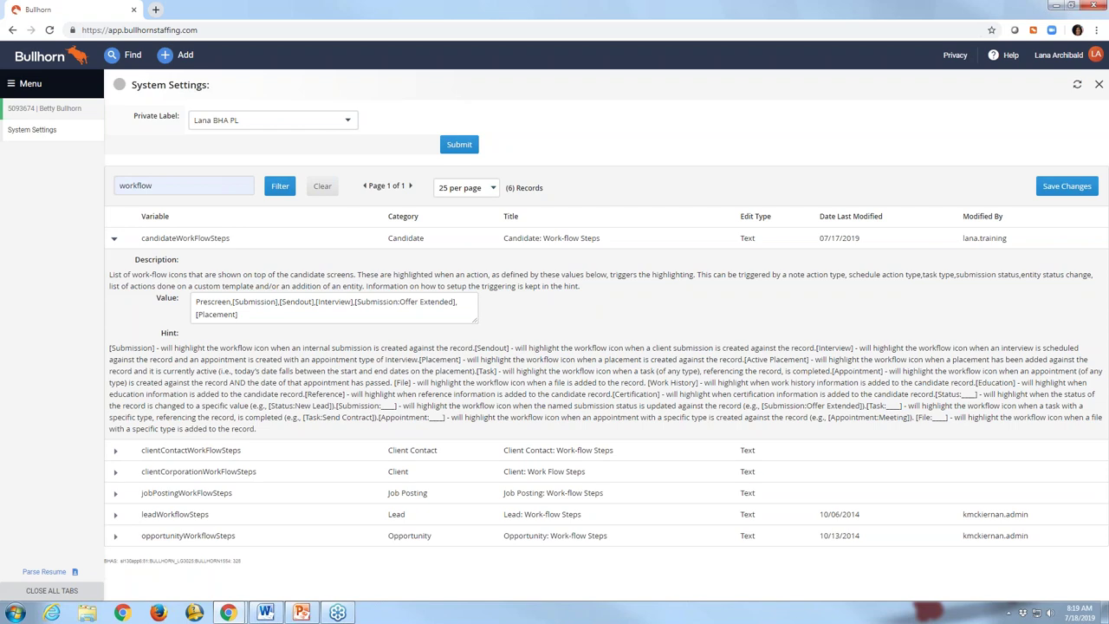
{"action": "left_click", "coordinate": [208, 313]}
{"action": "left_click_drag", "start_coordinate": [385, 417], "coordinate": [445, 421]}
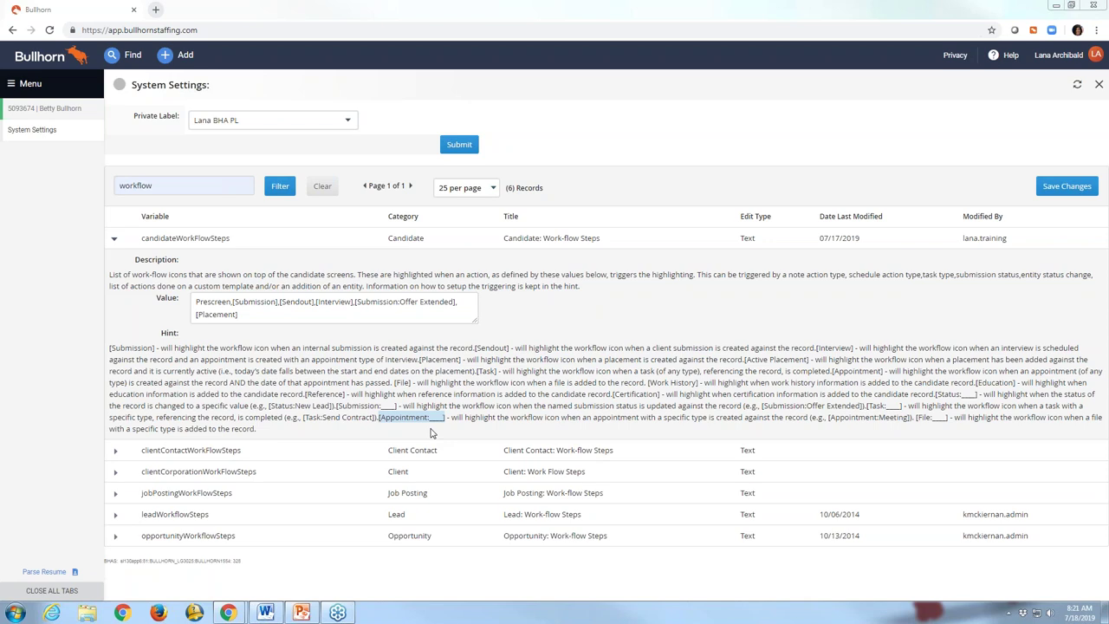
{"action": "left_click", "coordinate": [355, 305]}
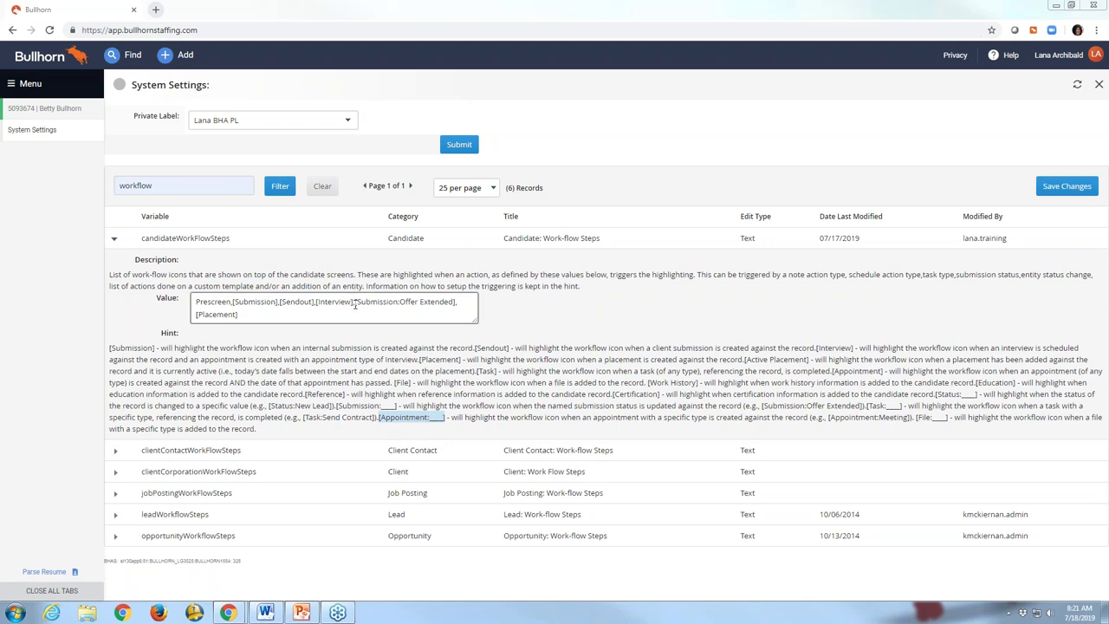
{"action": "left_click", "coordinate": [354, 305]}
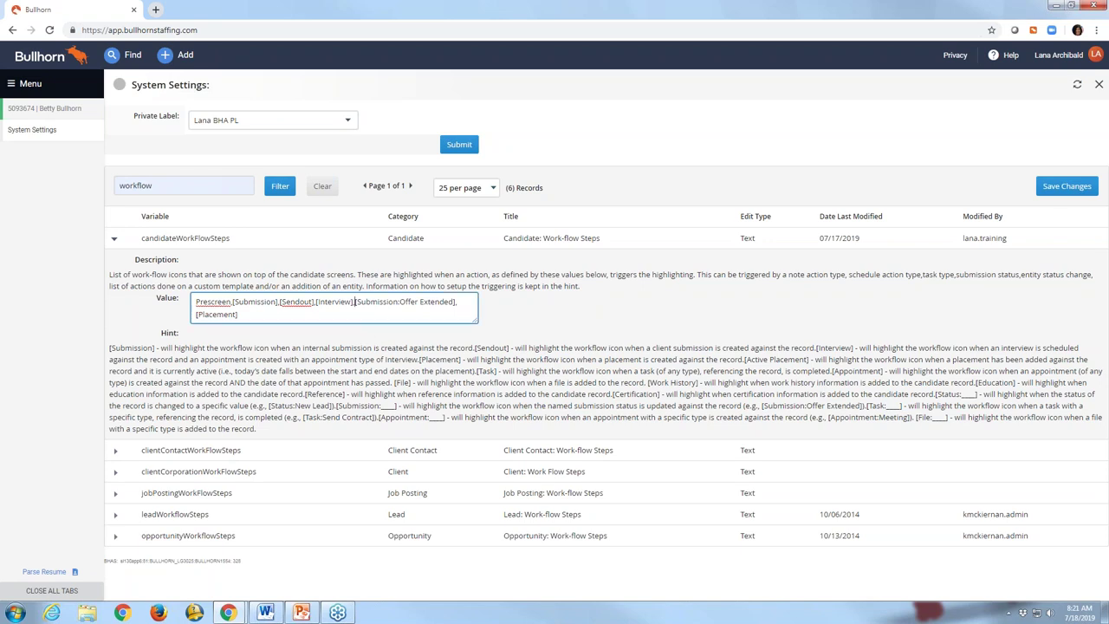
{"action": "left_click_drag", "start_coordinate": [381, 420], "coordinate": [446, 420]}
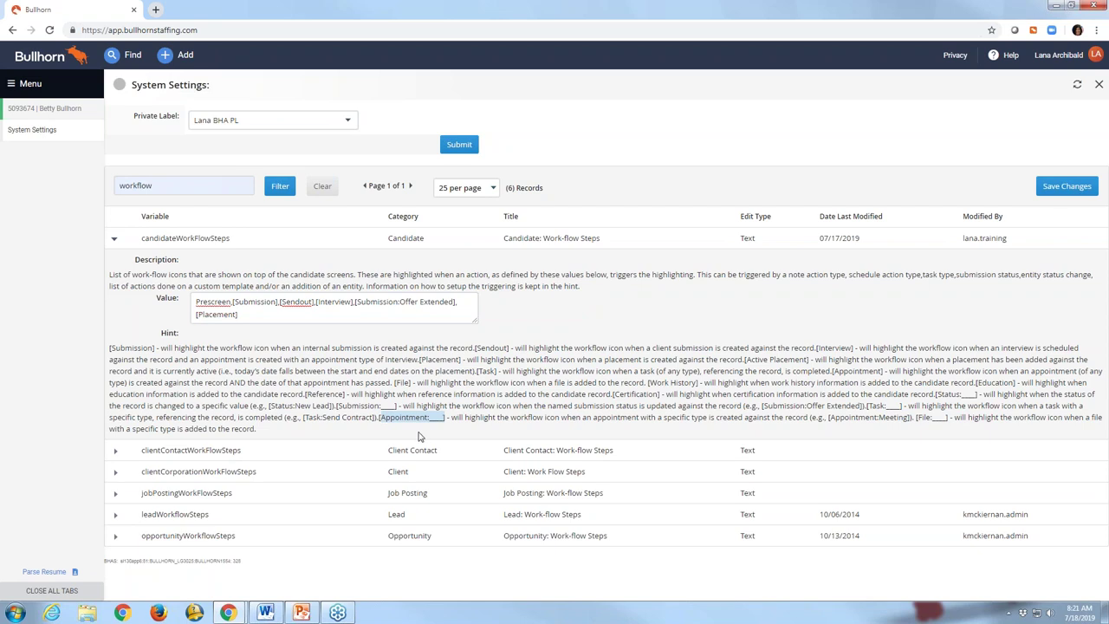
{"action": "left_click", "coordinate": [409, 430]}
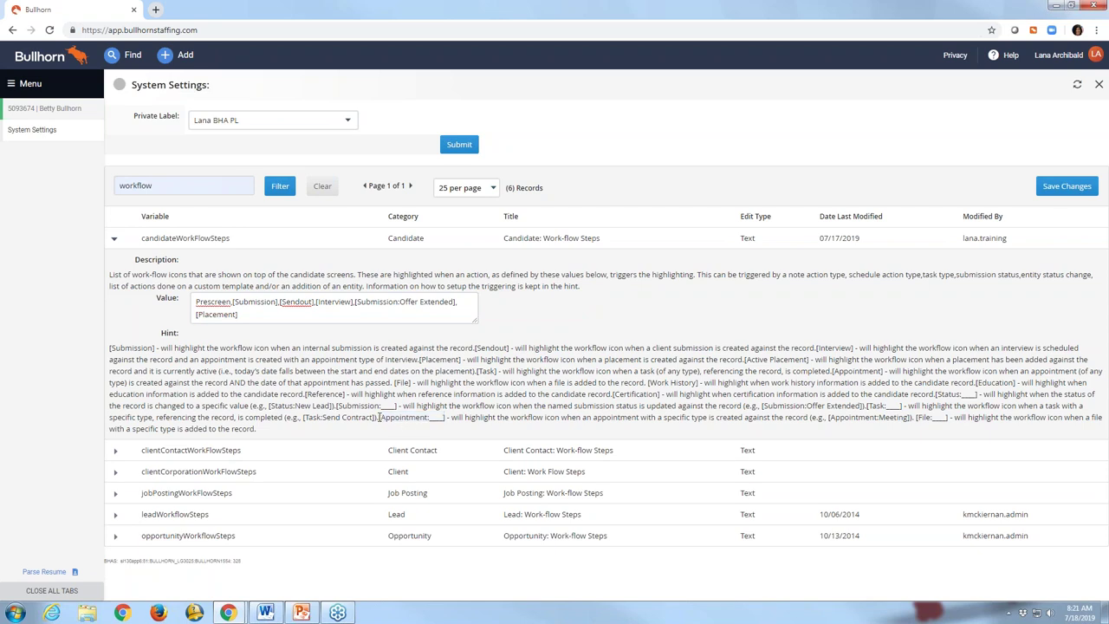
Copy [Appointment:____] from the hint into the candidateWorkFlowSteps value, between [Interview] and [Submission:Offer Extended]
{"action": "left_click_drag", "start_coordinate": [378, 418], "coordinate": [448, 421]}
{"action": "key", "text": "ctrl+c"}
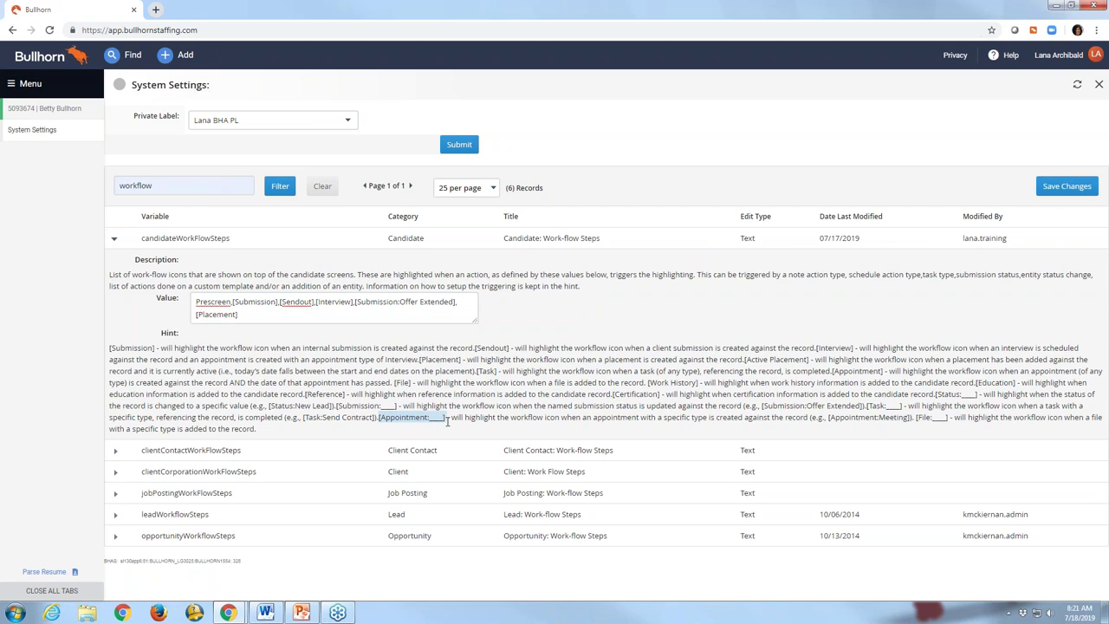
{"action": "left_click", "coordinate": [355, 303]}
{"action": "key", "text": "ctrl+v"}
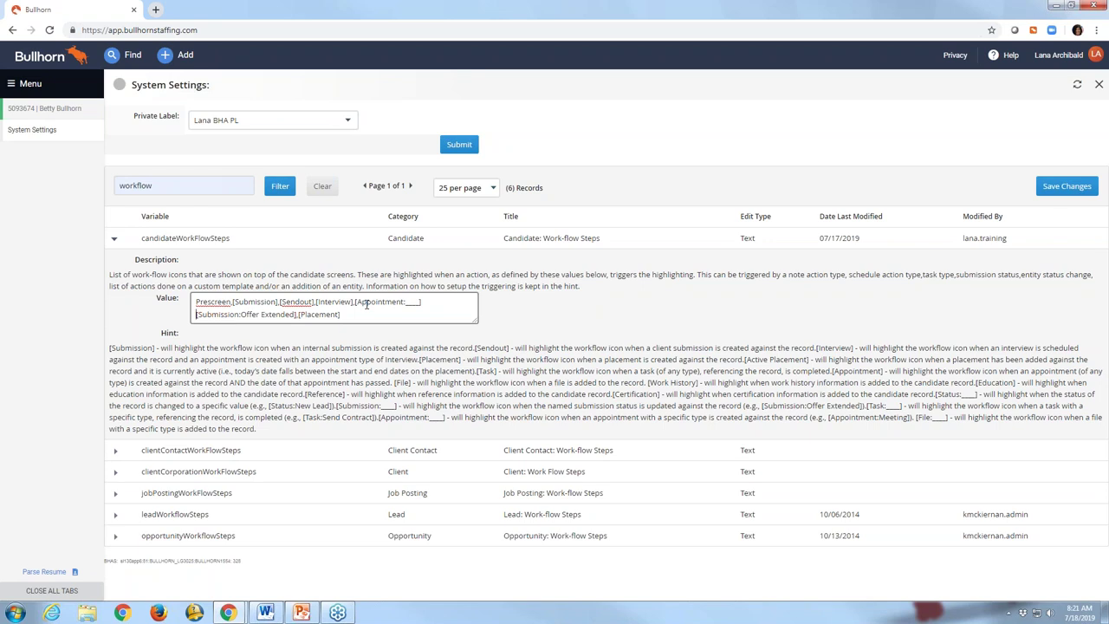
Replace the blank in the [Appointment:____] entry of candidateWorkFlowSteps with "2nd Interview" and save the changes
{"action": "left_click", "coordinate": [419, 303]}
{"action": "key", "text": "BackSpace"}
{"action": "key", "text": "BackSpace"}
{"action": "key", "text": "BackSpace"}
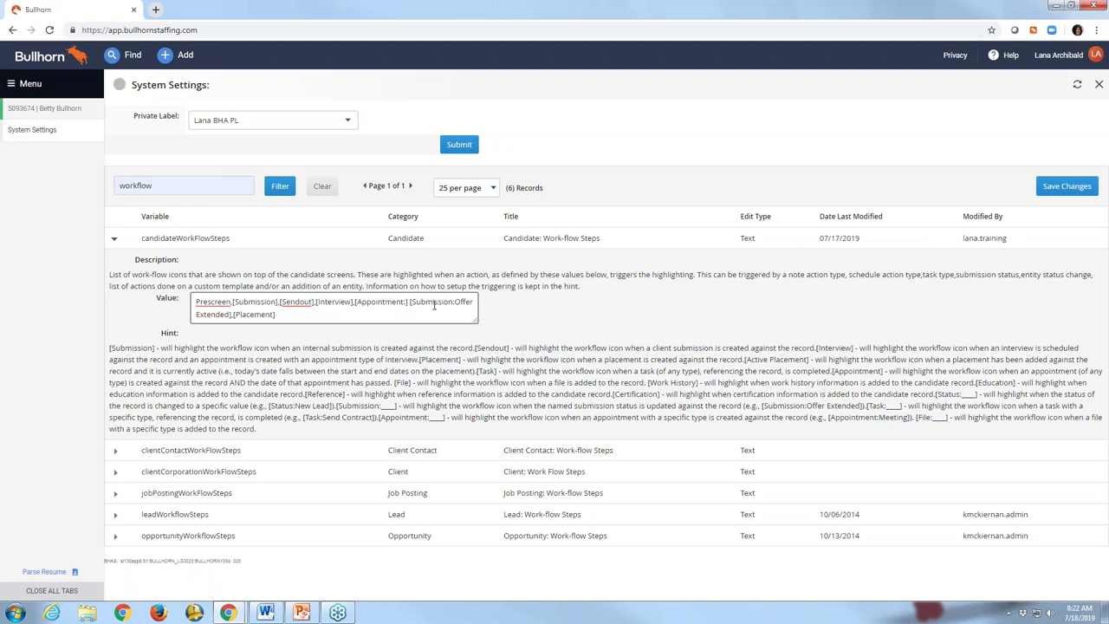
{"action": "type", "text": "2nd "}
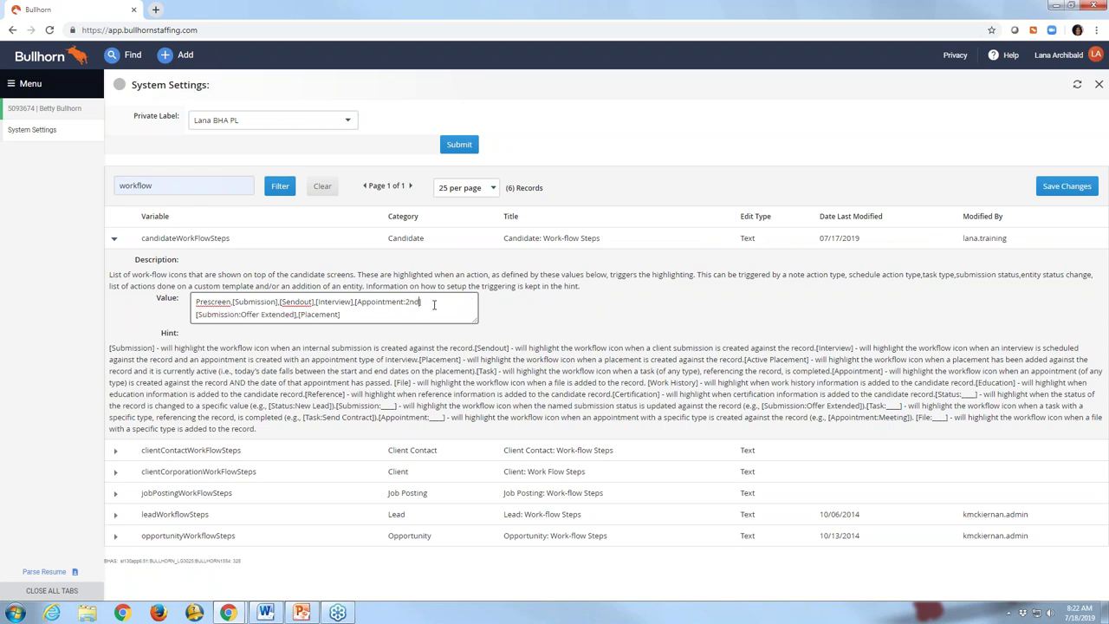
{"action": "type", "text": "Interview"}
{"action": "left_click", "coordinate": [1080, 192]}
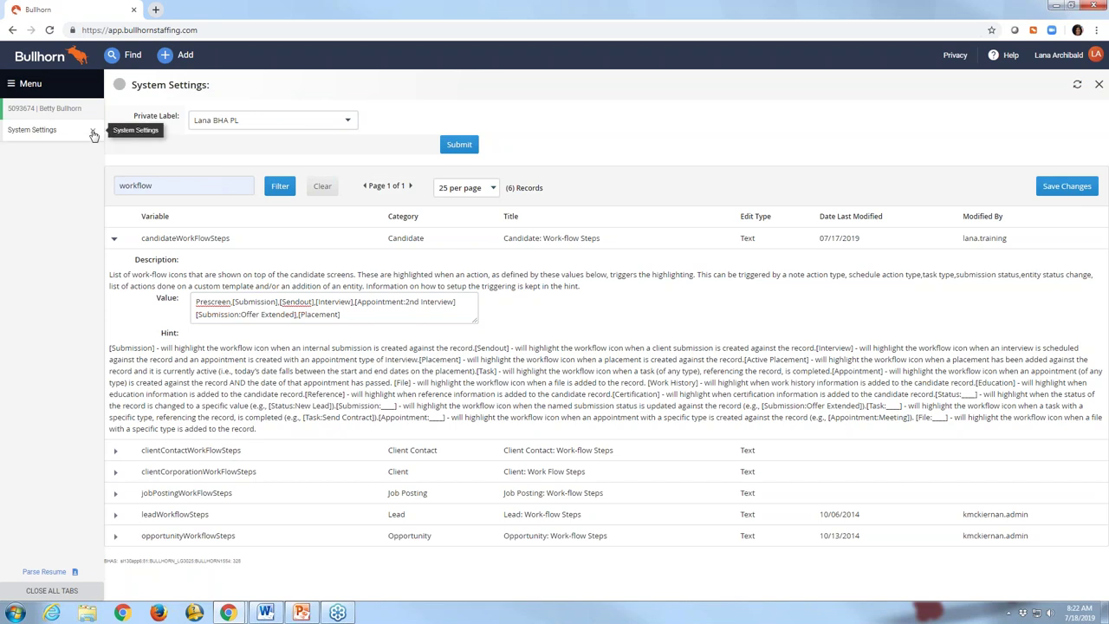
Close System Settings, reload the site, and reopen the candidate's record from the recent records
{"action": "left_click", "coordinate": [93, 134]}
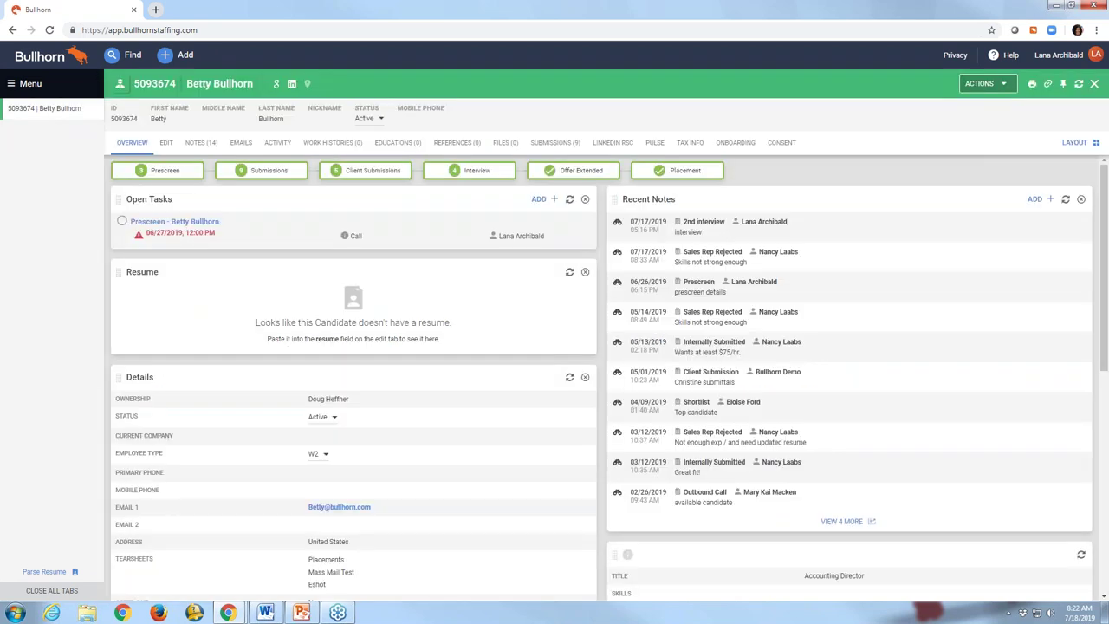
{"action": "key", "text": "F5"}
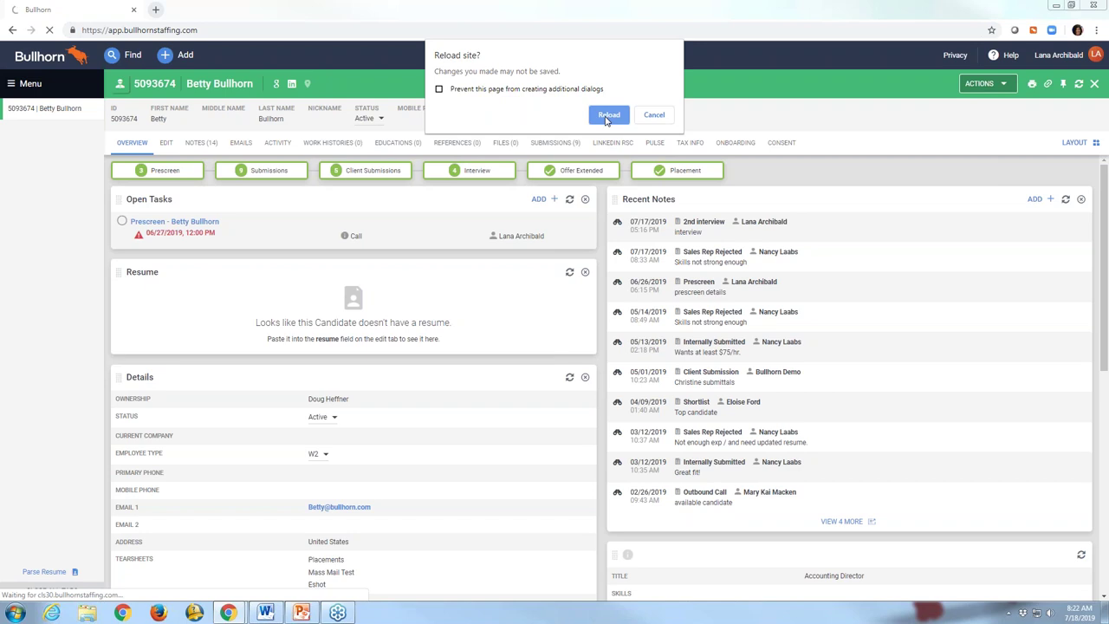
{"action": "left_click", "coordinate": [607, 121]}
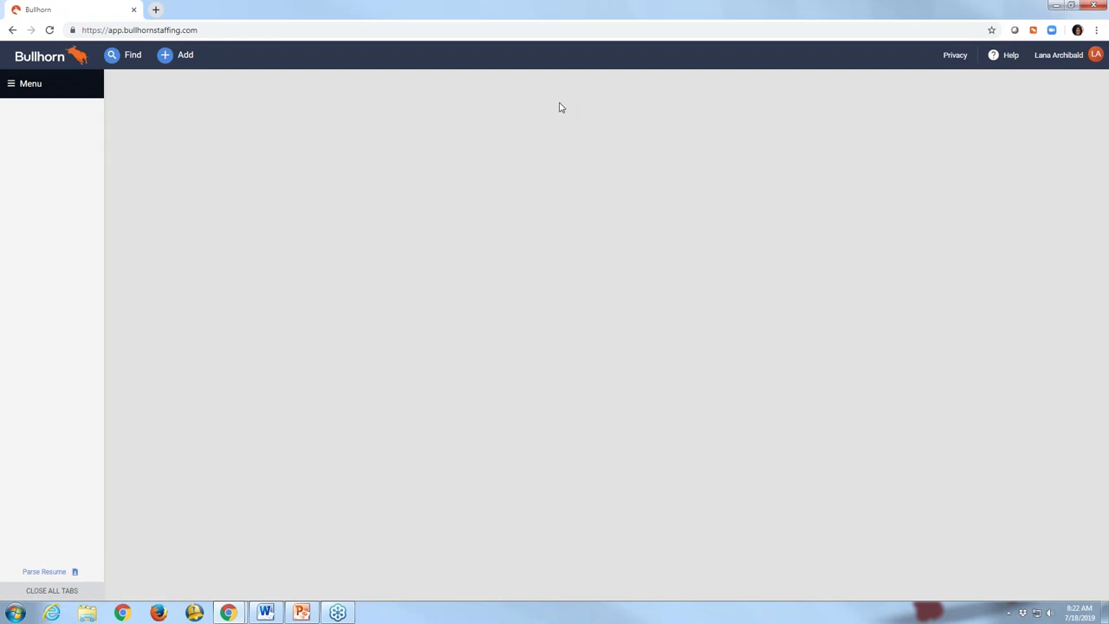
{"action": "left_click", "coordinate": [130, 57]}
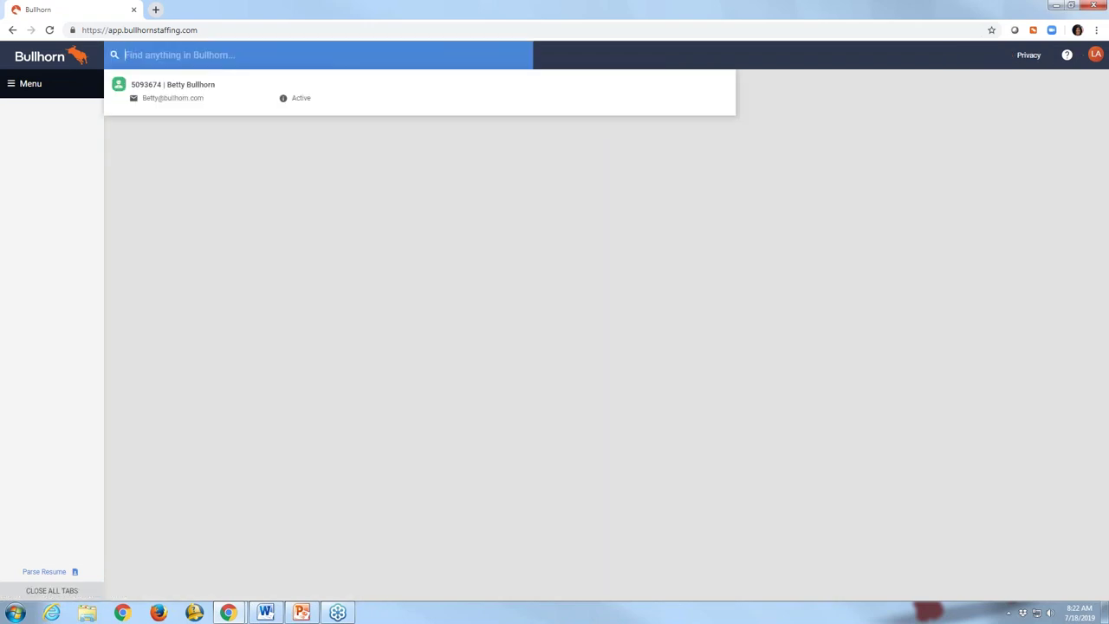
{"action": "left_click", "coordinate": [173, 84]}
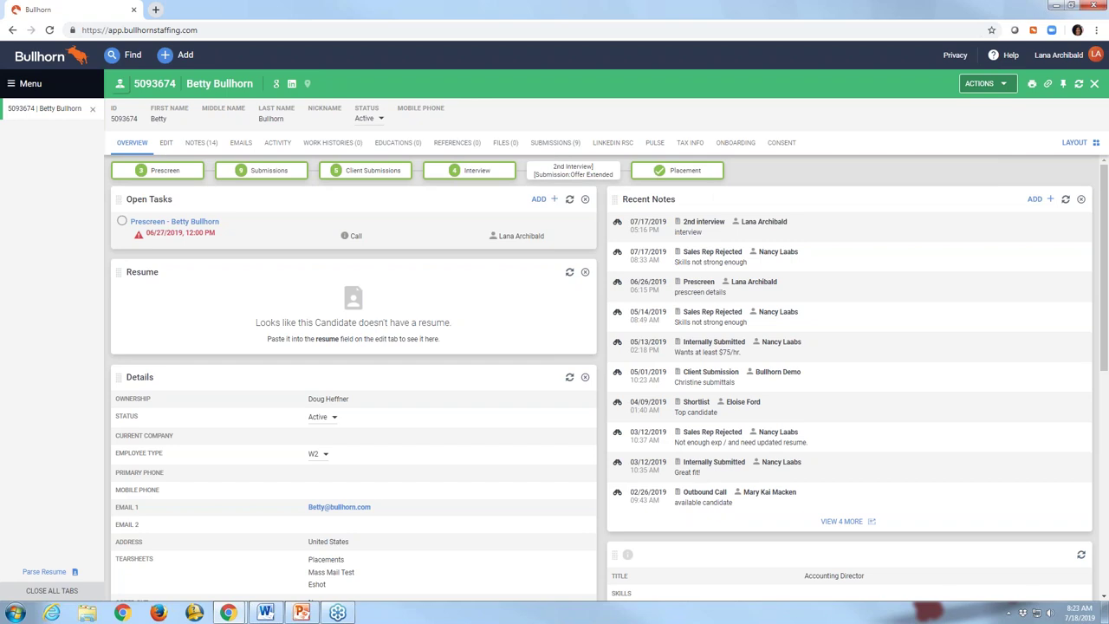
Reopen System Settings from the Admin tools and filter the settings by "workflow"
{"action": "left_click", "coordinate": [31, 84]}
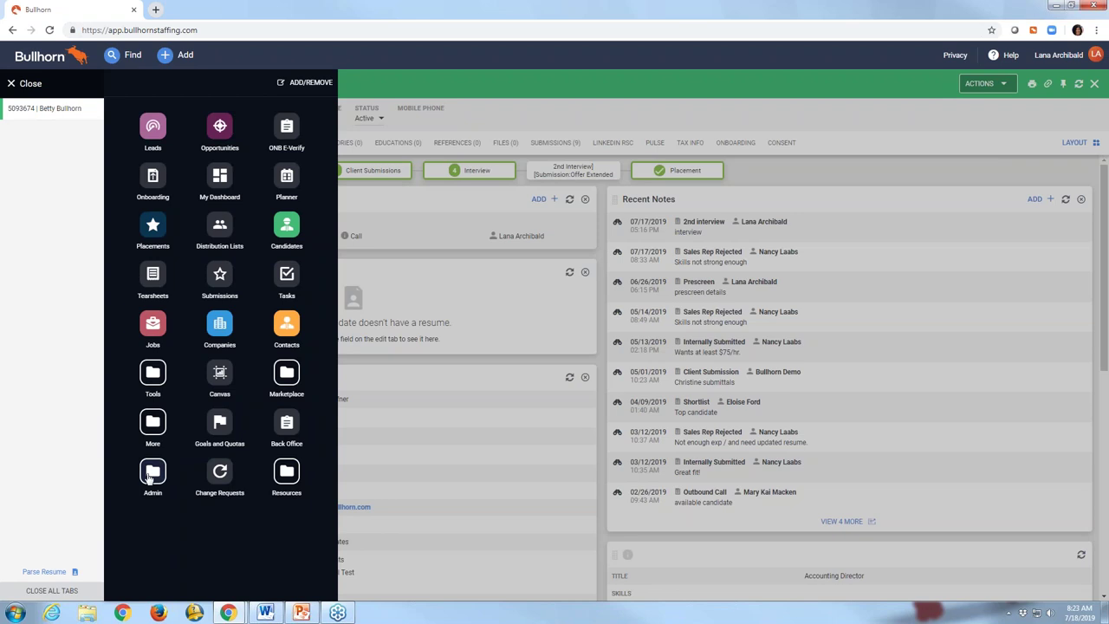
{"action": "left_click", "coordinate": [149, 479]}
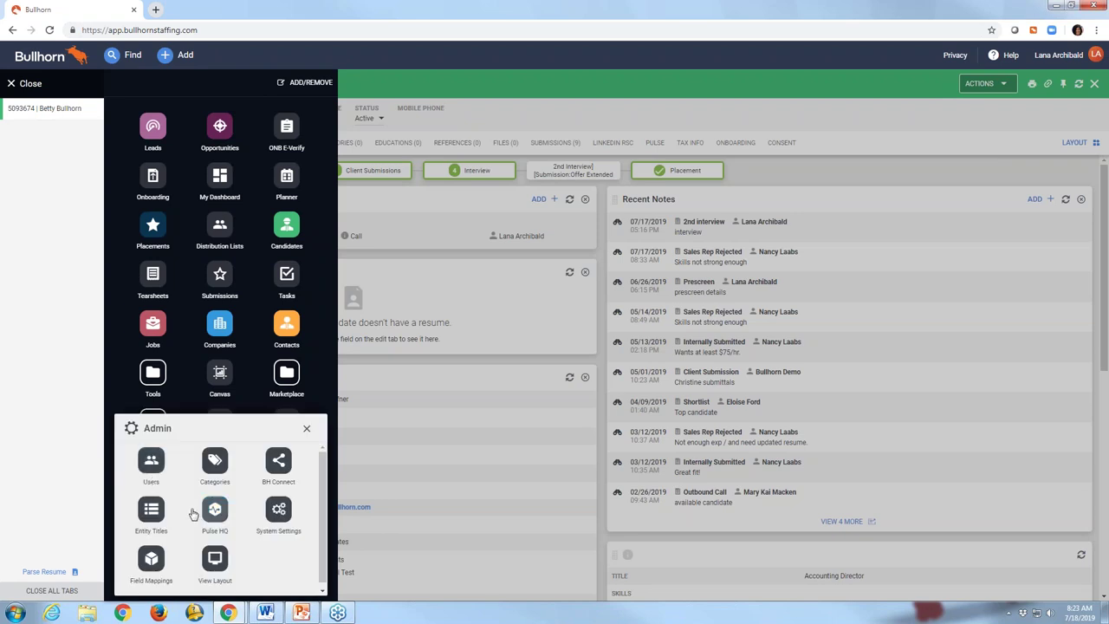
{"action": "left_click", "coordinate": [278, 510]}
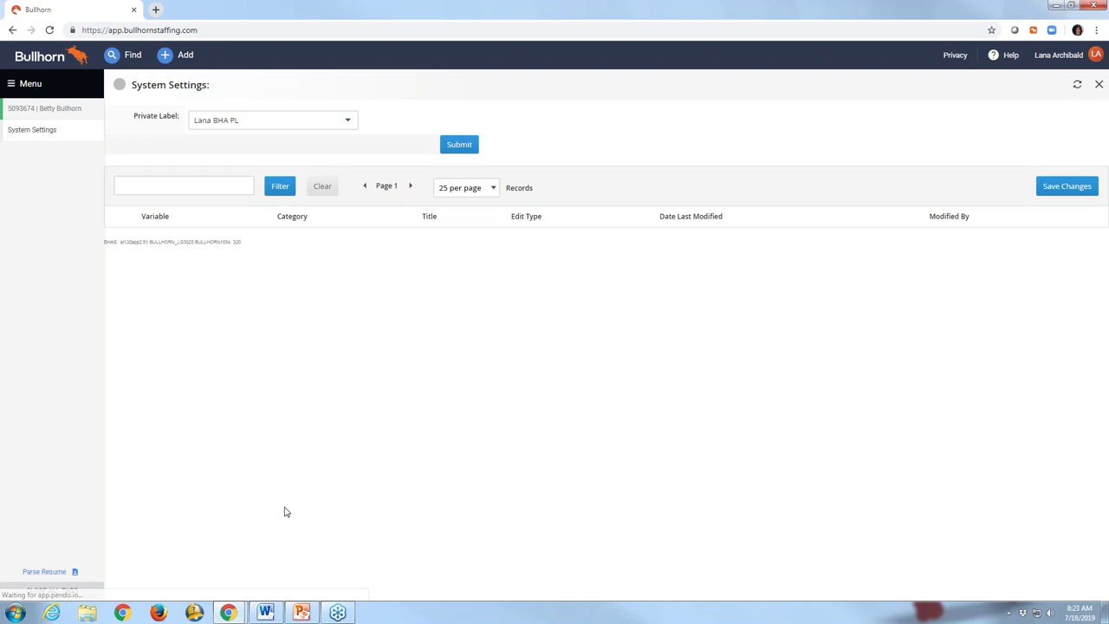
{"action": "left_click", "coordinate": [137, 184]}
{"action": "key", "text": "Down"}
{"action": "key", "text": "Return"}
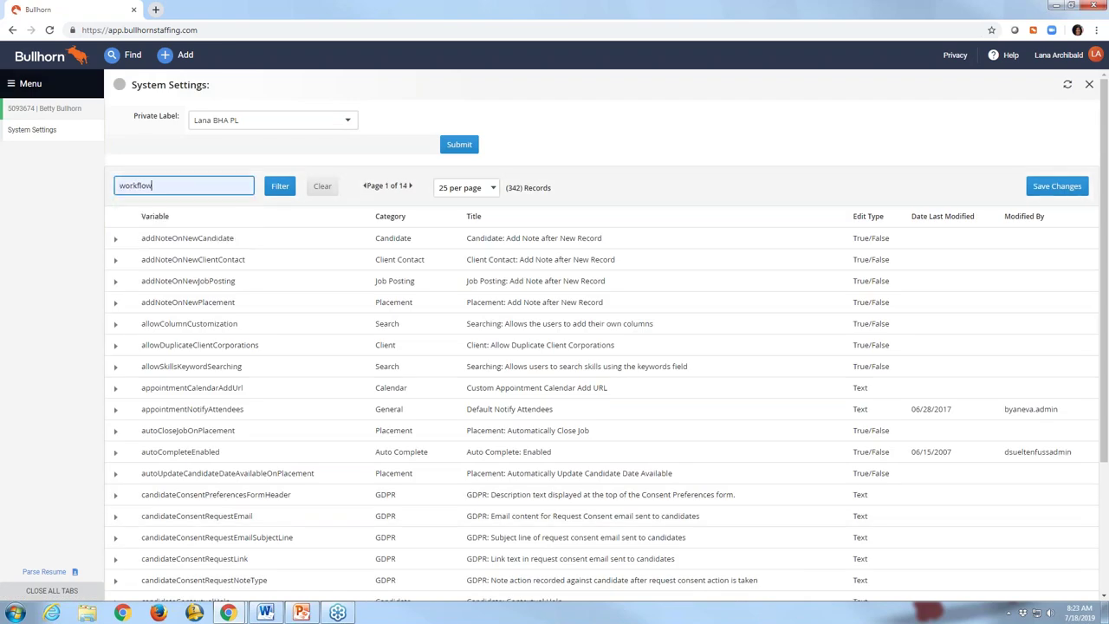
{"action": "left_click", "coordinate": [280, 186]}
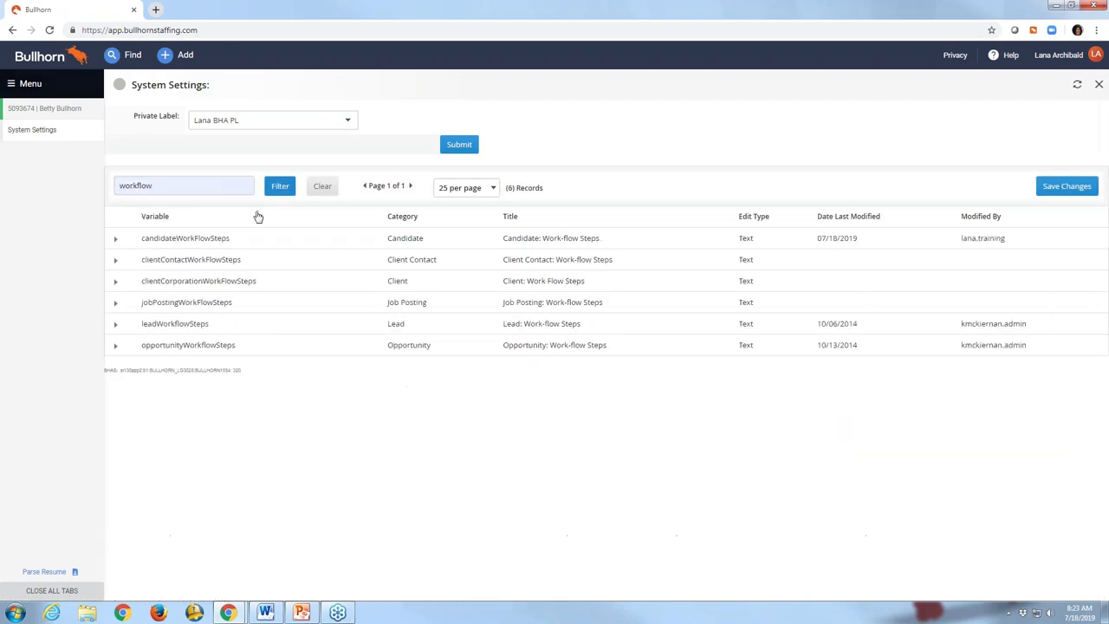
Add a comma after the [Appointment:2nd Interview] entry in the candidateWorkFlowSteps value and save the changes
{"action": "left_click", "coordinate": [115, 240]}
{"action": "left_click", "coordinate": [355, 313]}
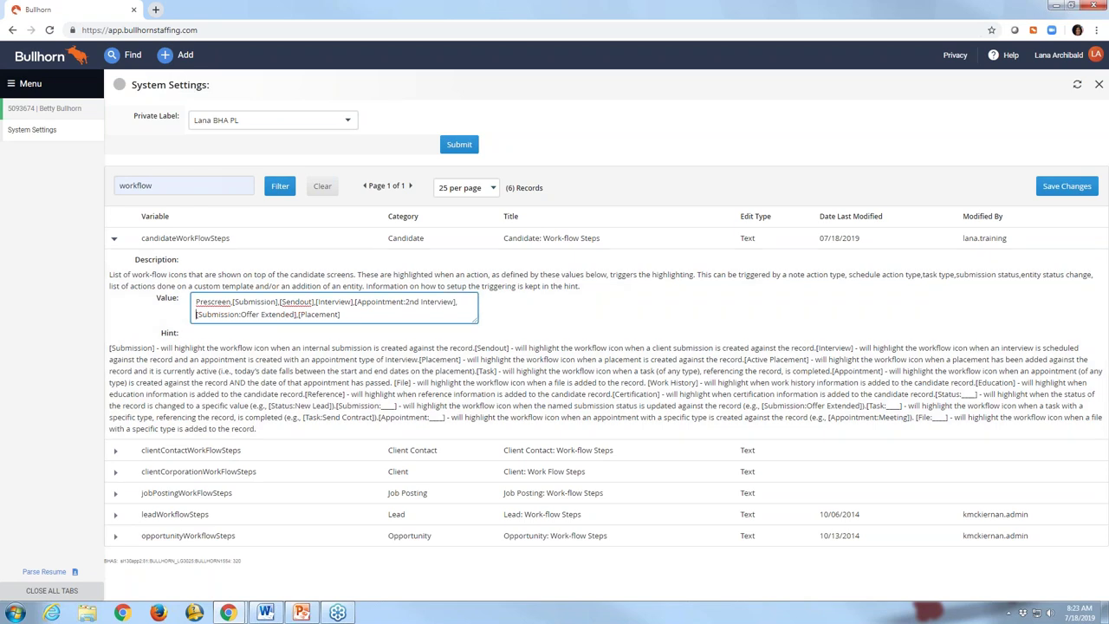
{"action": "left_click", "coordinate": [1057, 192]}
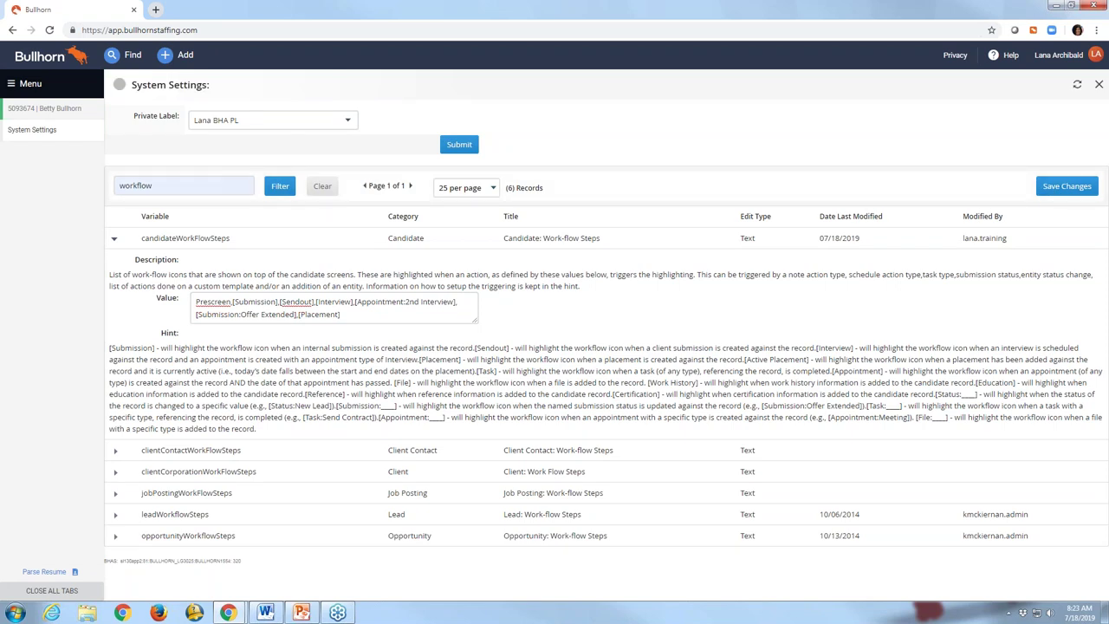
Reload the site, reopen the candidate's record, and show its submissions
{"action": "key", "text": "F5"}
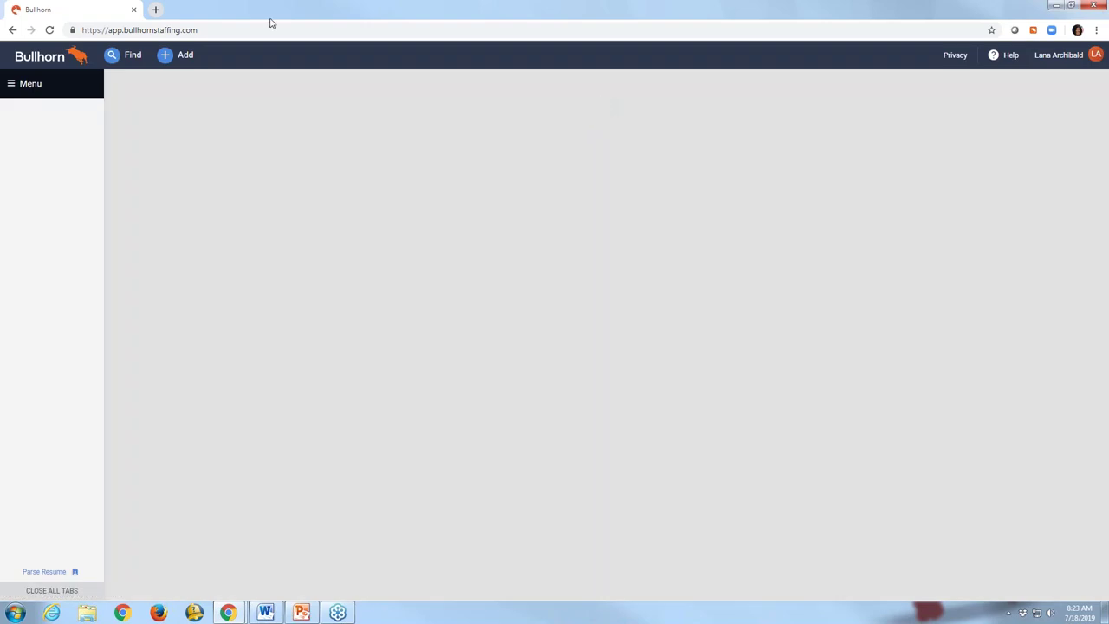
{"action": "left_click", "coordinate": [127, 58]}
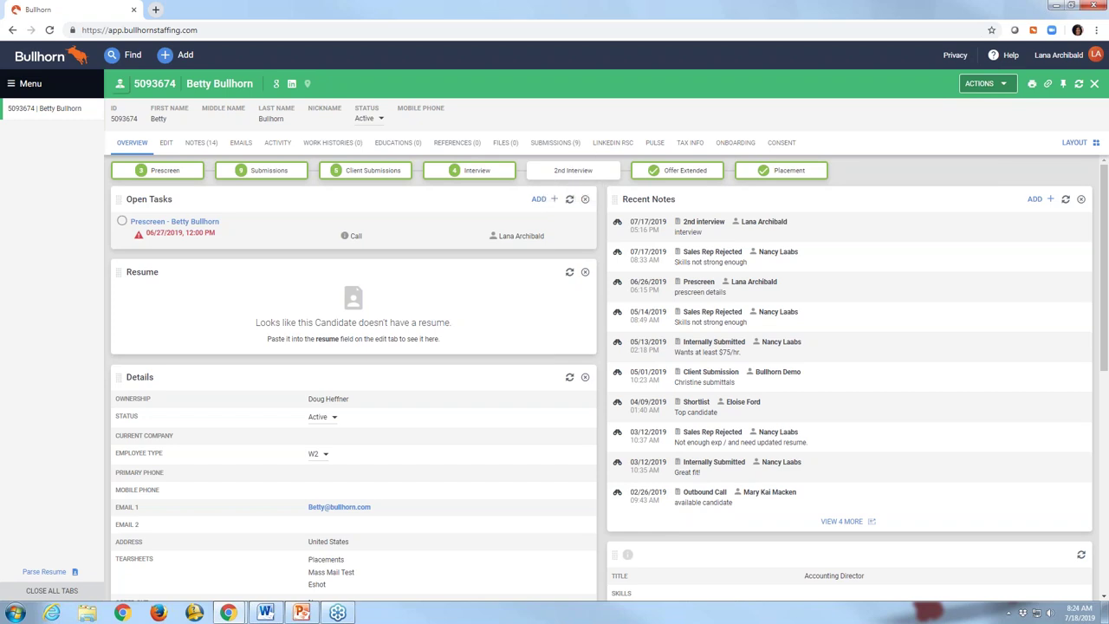
{"action": "left_click", "coordinate": [555, 143]}
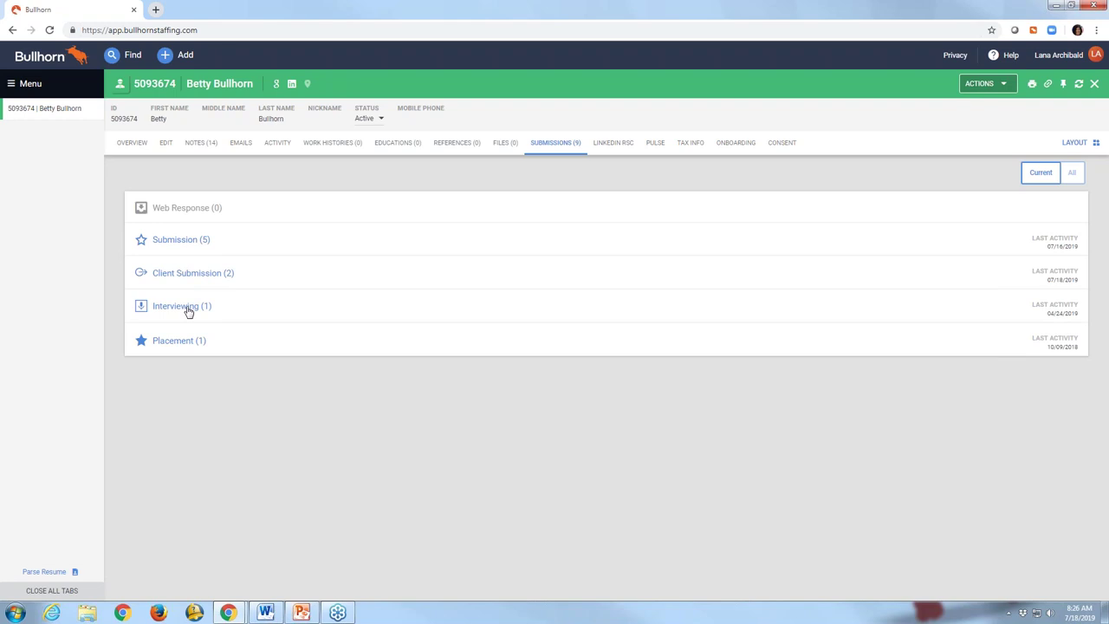
Open System Settings from the Admin tools while the candidate's record stays open
{"action": "left_click", "coordinate": [30, 85]}
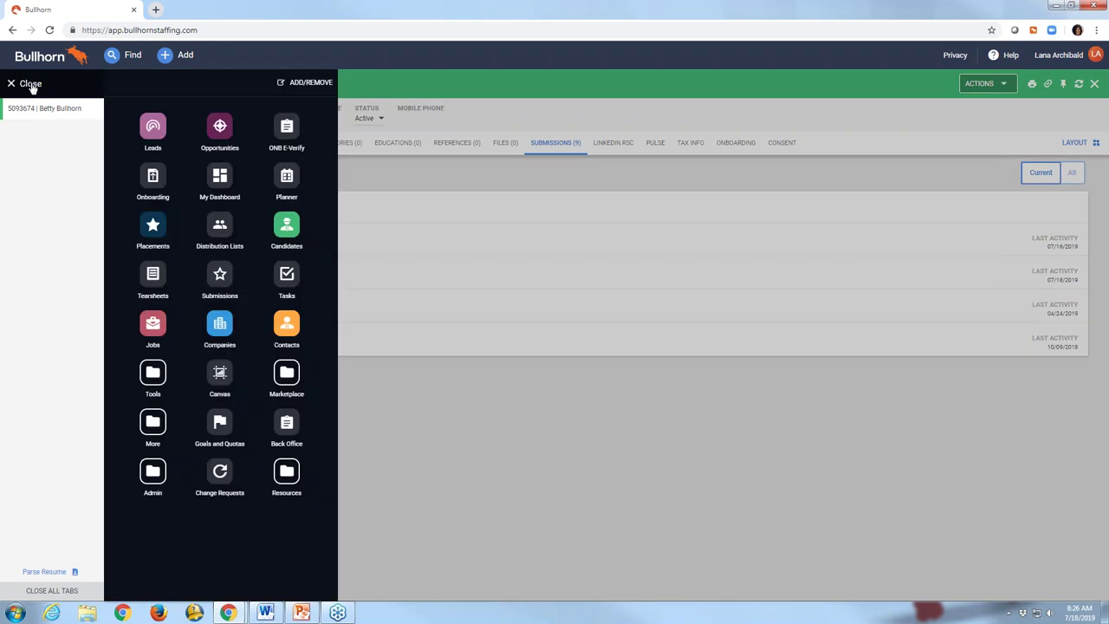
{"action": "left_click", "coordinate": [151, 475]}
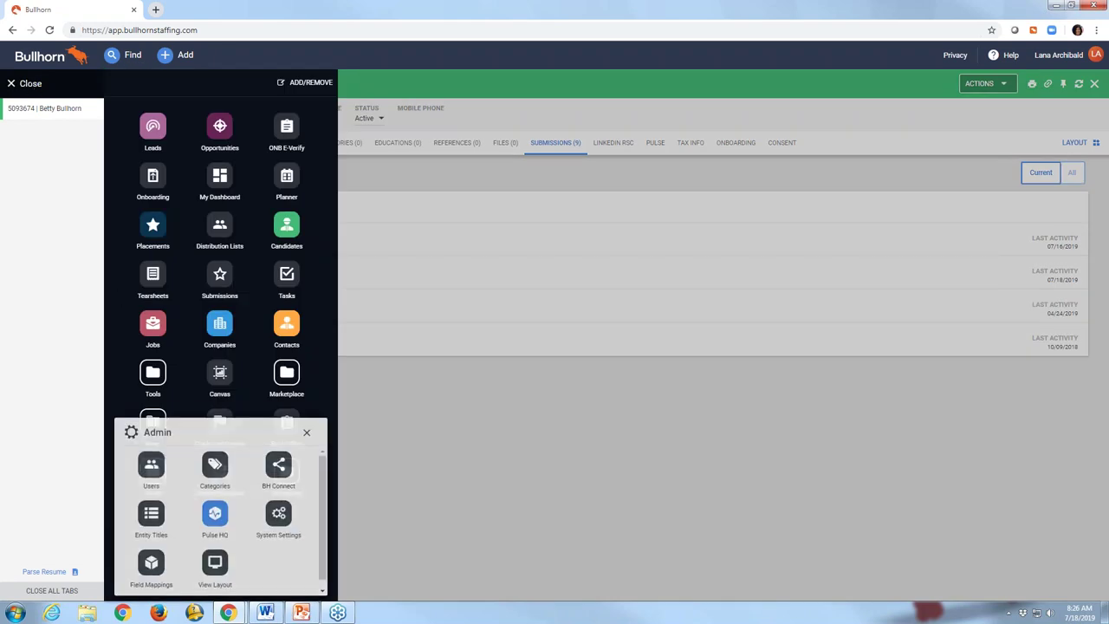
{"action": "left_click", "coordinate": [279, 511]}
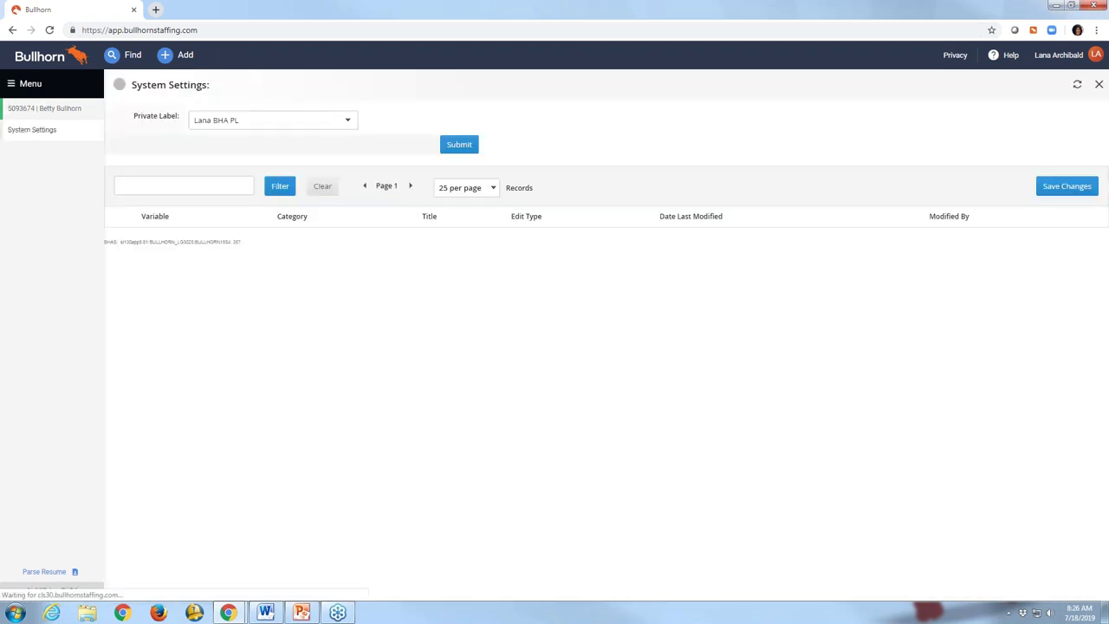
Filter the system settings by "jobresponsestatus" and open the confirmedJobResponseStatus value for editing
{"action": "left_click", "coordinate": [173, 185]}
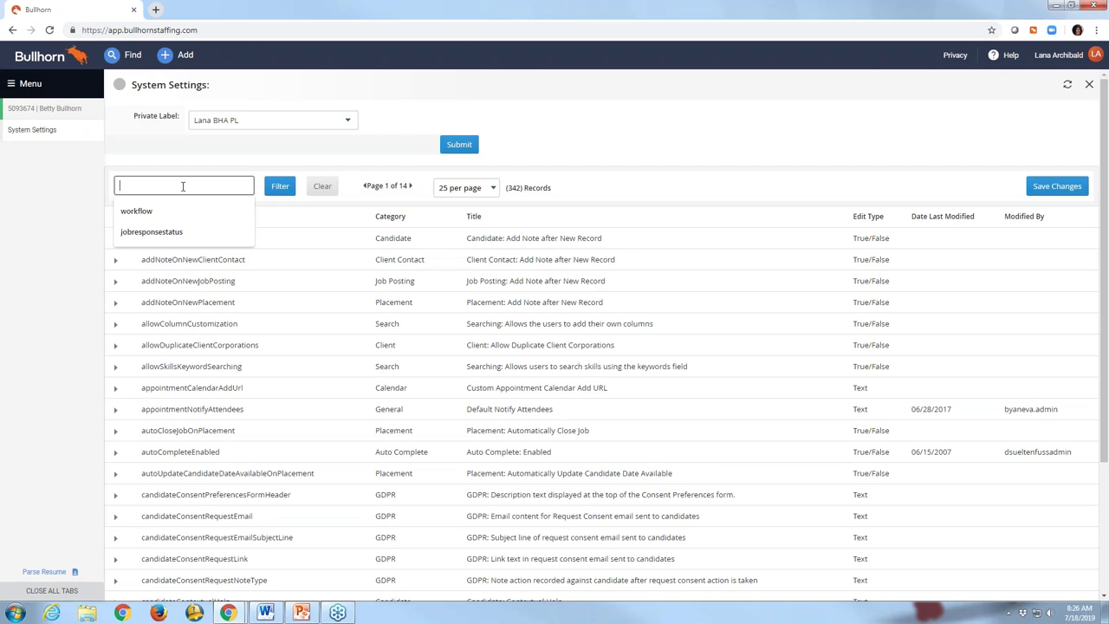
{"action": "left_click", "coordinate": [168, 234]}
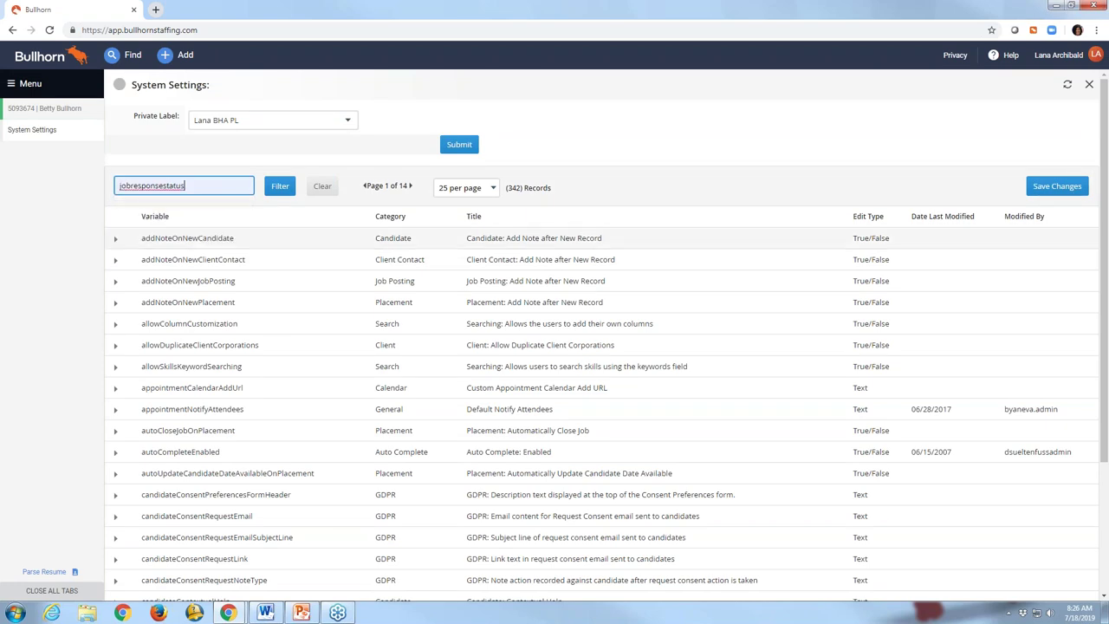
{"action": "left_click", "coordinate": [278, 193]}
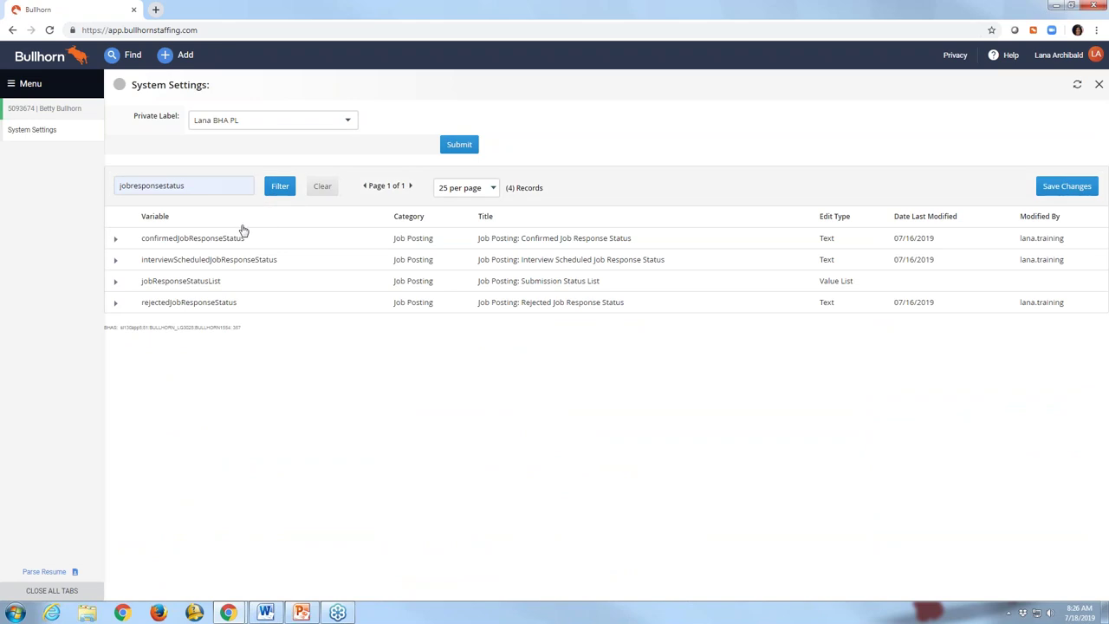
{"action": "left_click", "coordinate": [115, 240]}
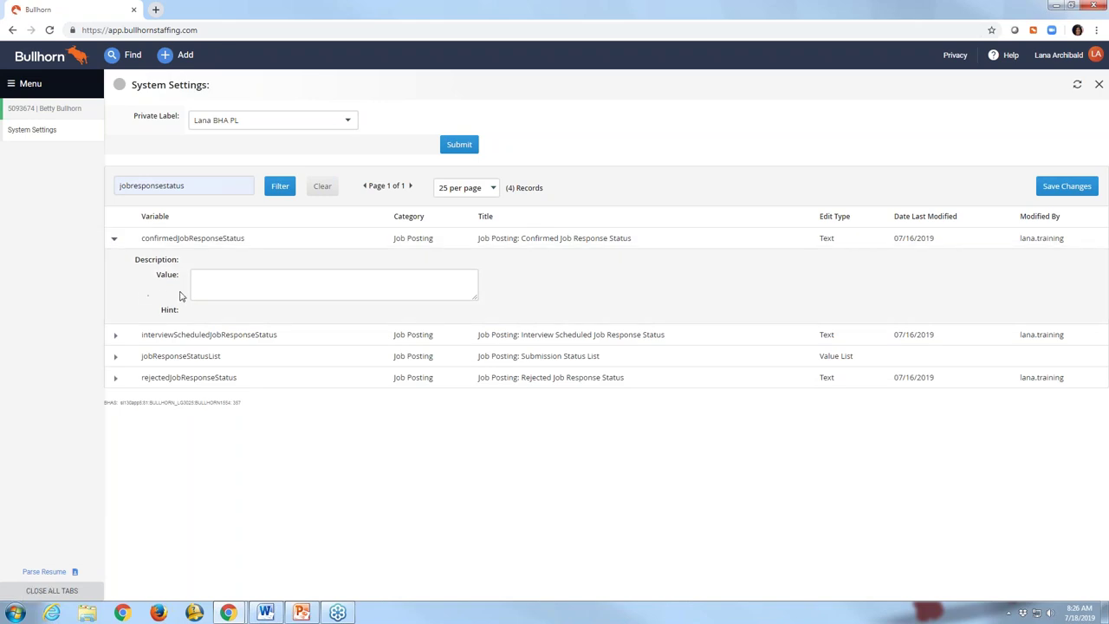
{"action": "left_click", "coordinate": [214, 288]}
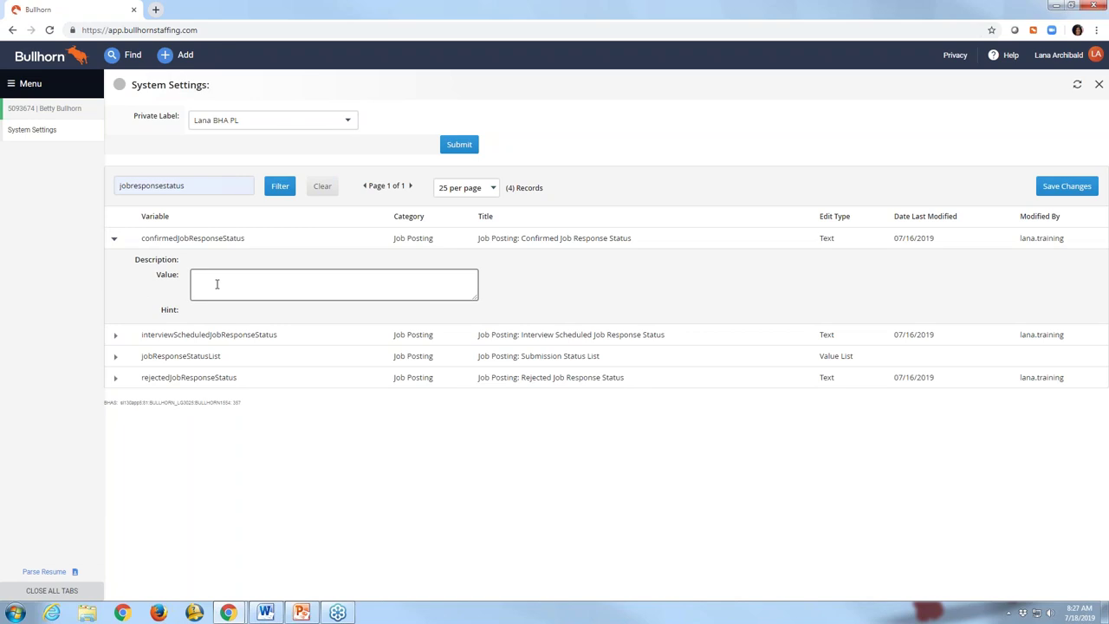
{"action": "type", "text": "client confirmed"}
{"action": "key", "text": "BackSpace"}
{"action": "key", "text": "BackSpace"}
{"action": "key", "text": "BackSpace"}
{"action": "key", "text": "BackSpace"}
{"action": "key", "text": "BackSpace"}
{"action": "key", "text": "BackSpace"}
{"action": "key", "text": "BackSpace"}
{"action": "key", "text": "BackSpace"}
{"action": "key", "text": "BackSpace"}
{"action": "key", "text": "BackSpace"}
{"action": "key", "text": "BackSpace"}
{"action": "key", "text": "BackSpace"}
{"action": "key", "text": "BackSpace"}
{"action": "key", "text": "BackSpace"}
{"action": "key", "text": "BackSpace"}
{"action": "key", "text": "BackSpace"}
Set the confirmedJobResponseStatus value to "offer extended" and save the changes
{"action": "type", "text": "offer extended"}
{"action": "left_click", "coordinate": [1060, 189]}
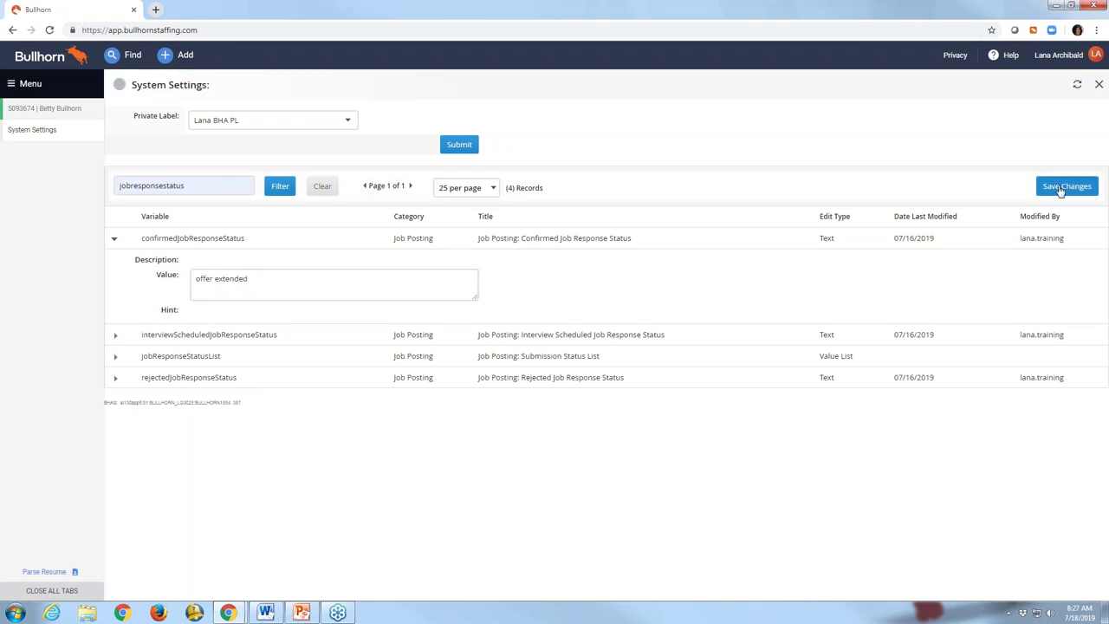
Collapse confirmedJobResponseStatus, set the rejectedJobResponseStatus value to "client not interested", and save the changes
{"action": "left_click", "coordinate": [116, 240]}
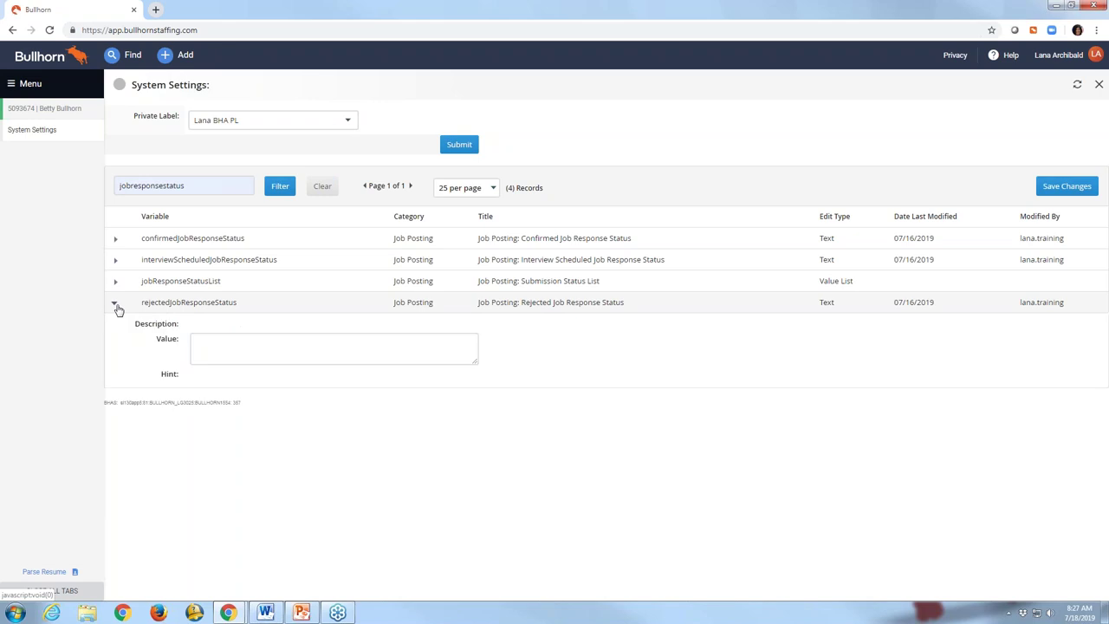
{"action": "left_click", "coordinate": [225, 352]}
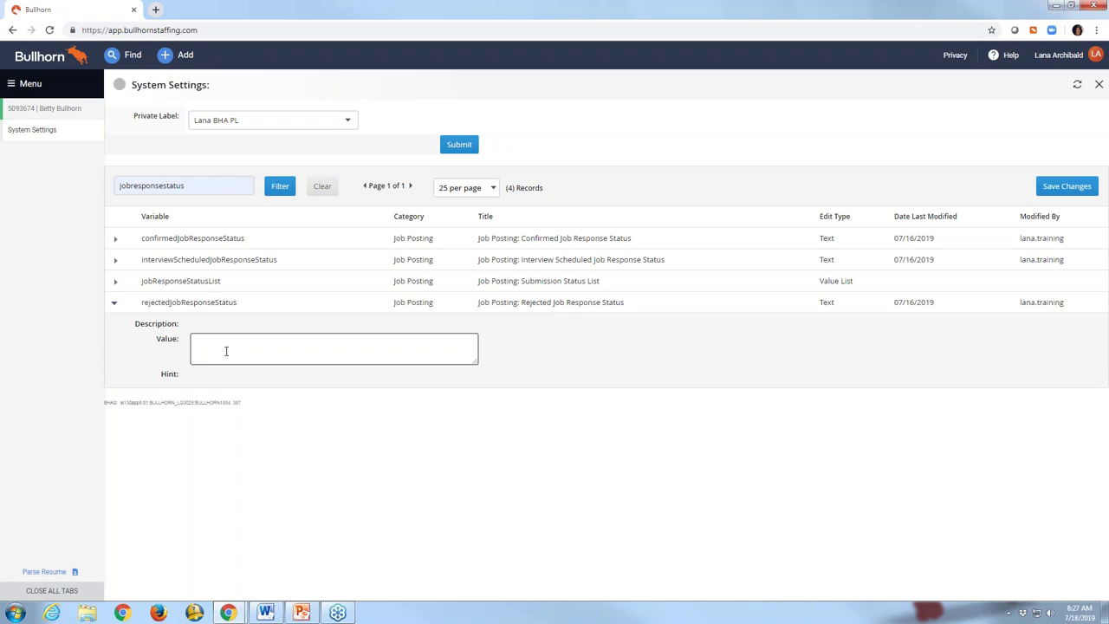
{"action": "type", "text": "client not interested"}
{"action": "left_click", "coordinate": [1051, 190]}
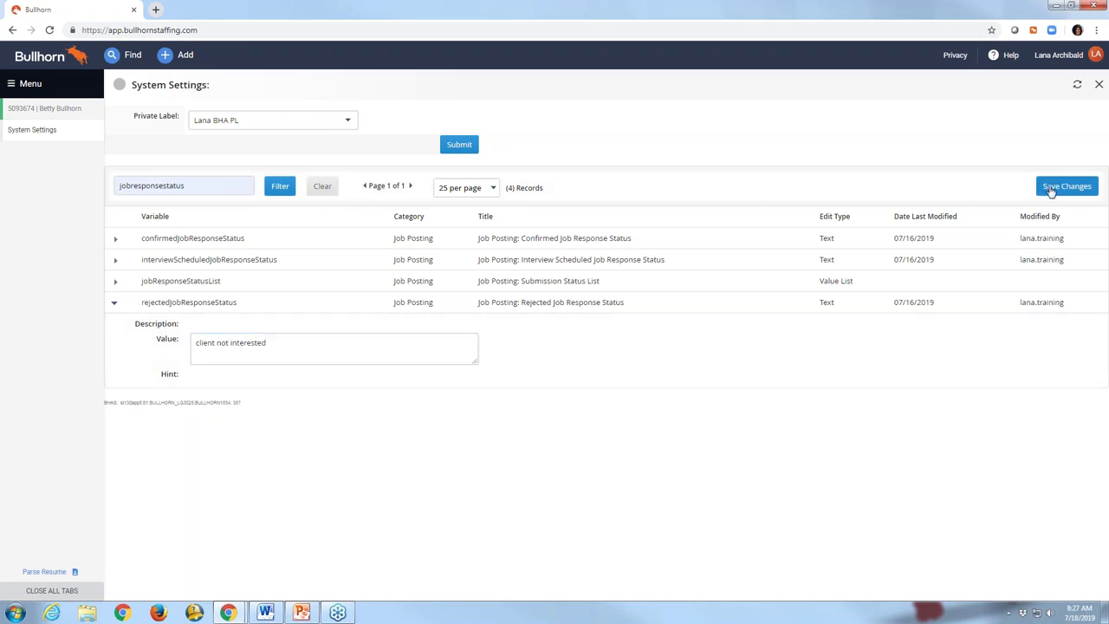
Examine the candidate's workflow icons and the statuses in the Submission list, and return to System Settings
{"action": "left_click", "coordinate": [58, 116]}
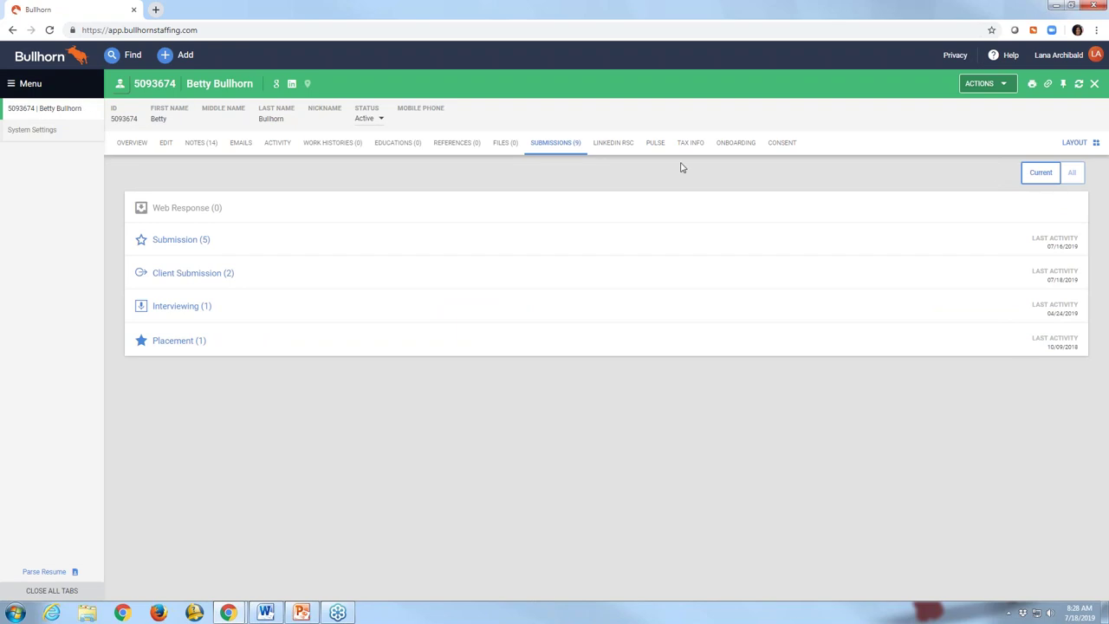
{"action": "left_click", "coordinate": [128, 144]}
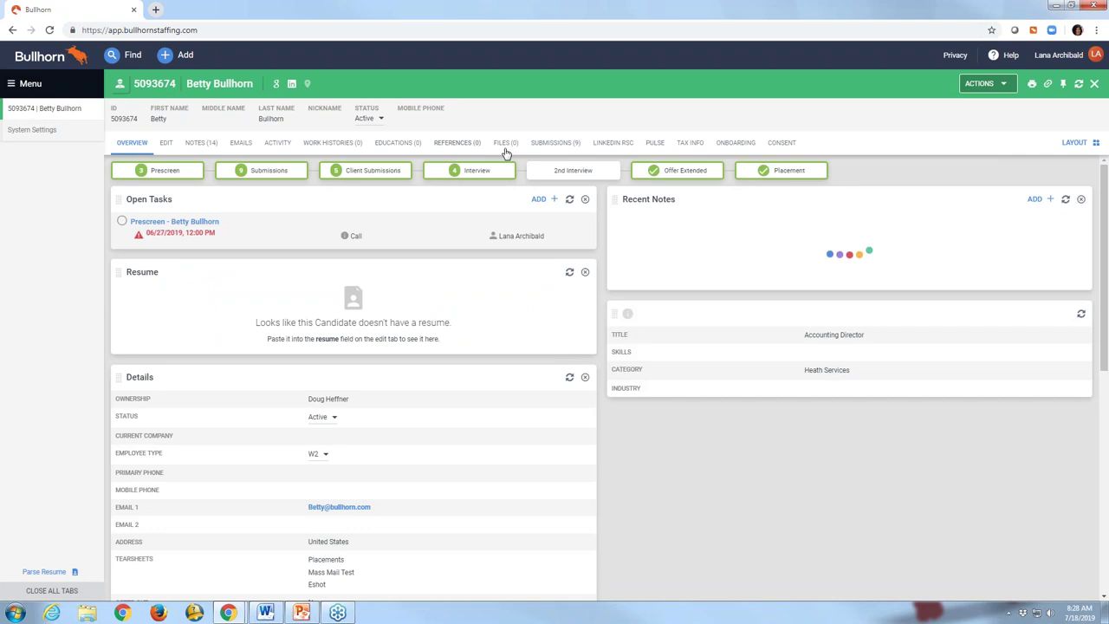
{"action": "left_click", "coordinate": [545, 145]}
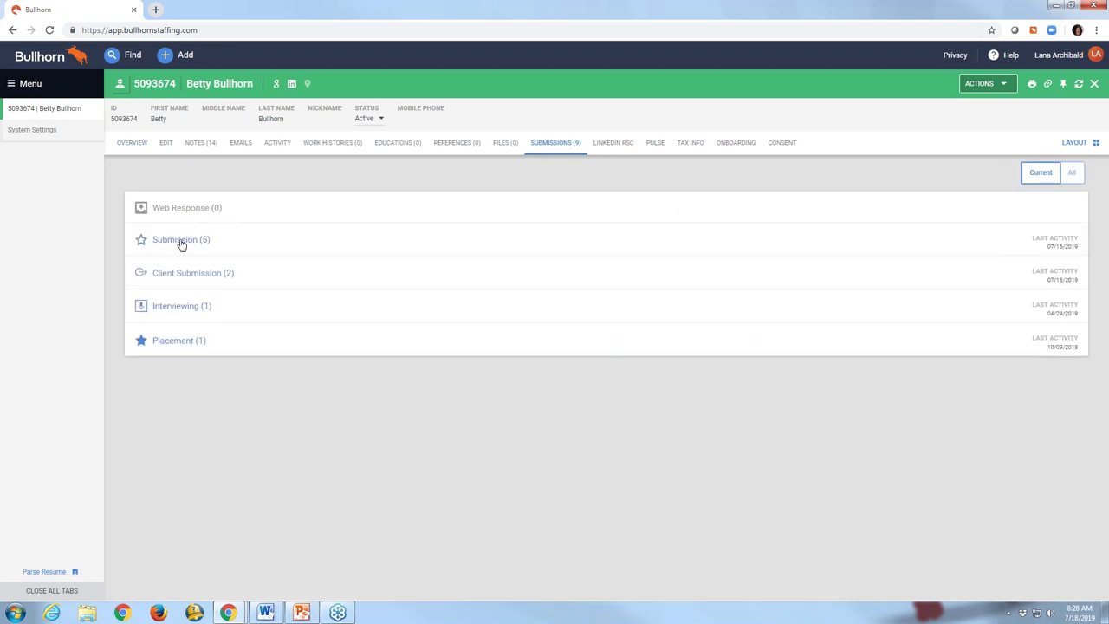
{"action": "left_click", "coordinate": [181, 242]}
{"action": "scroll", "coordinate": [230, 396], "scroll_direction": "down", "scroll_amount": 1}
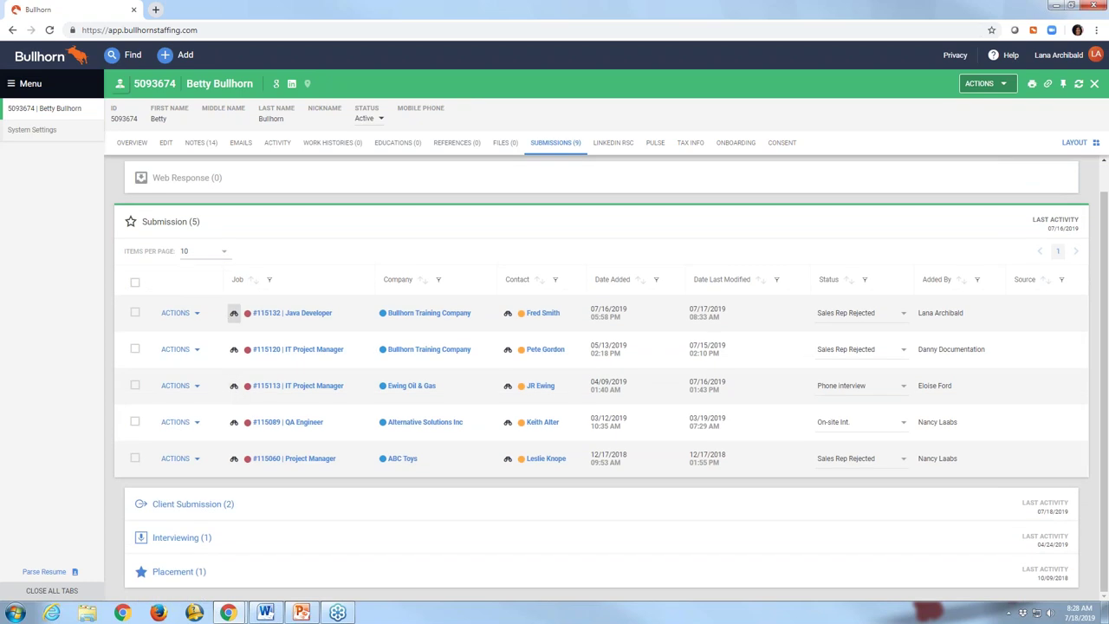
{"action": "left_click", "coordinate": [54, 130]}
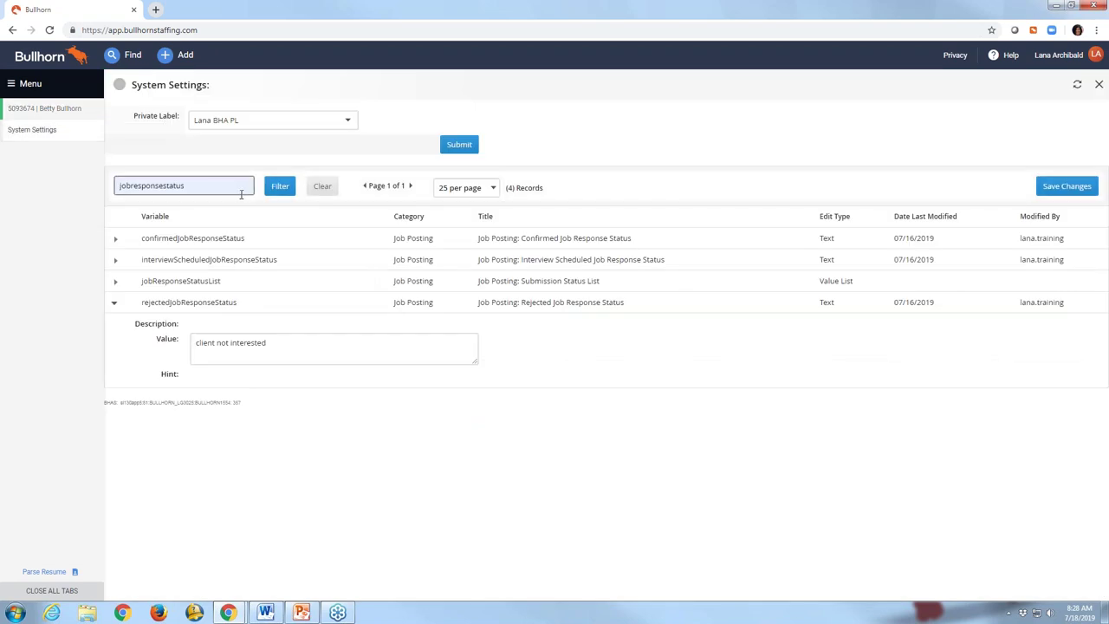
Expand confirmedJobResponseStatus to review its value, reload the application, and reopen the recently viewed candidate record
{"action": "left_click", "coordinate": [116, 240]}
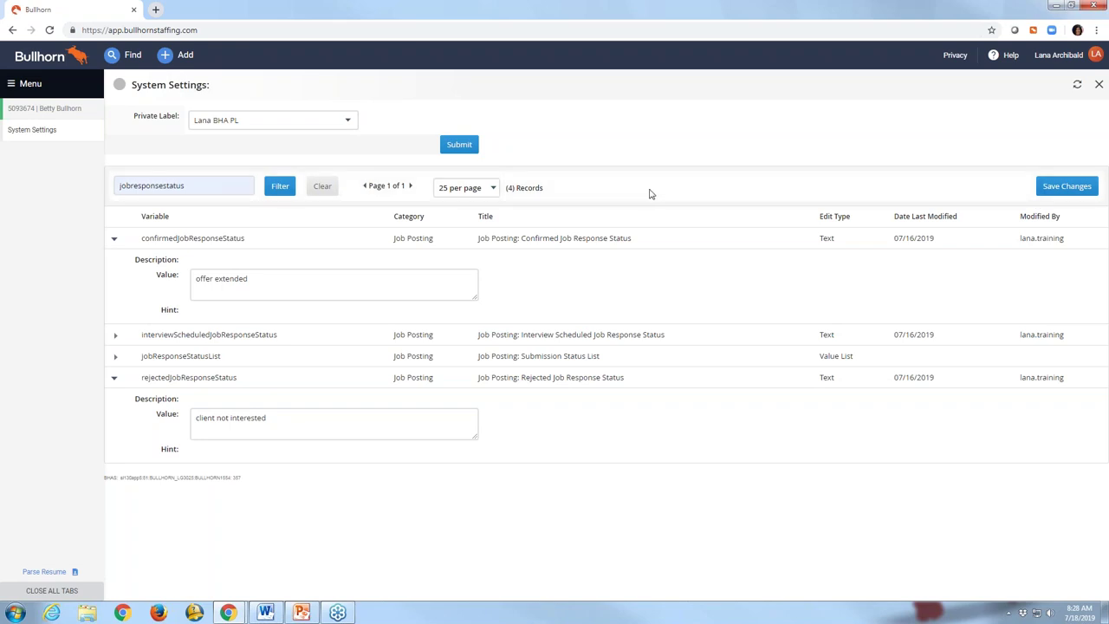
{"action": "key", "text": "F5"}
{"action": "left_click", "coordinate": [604, 101]}
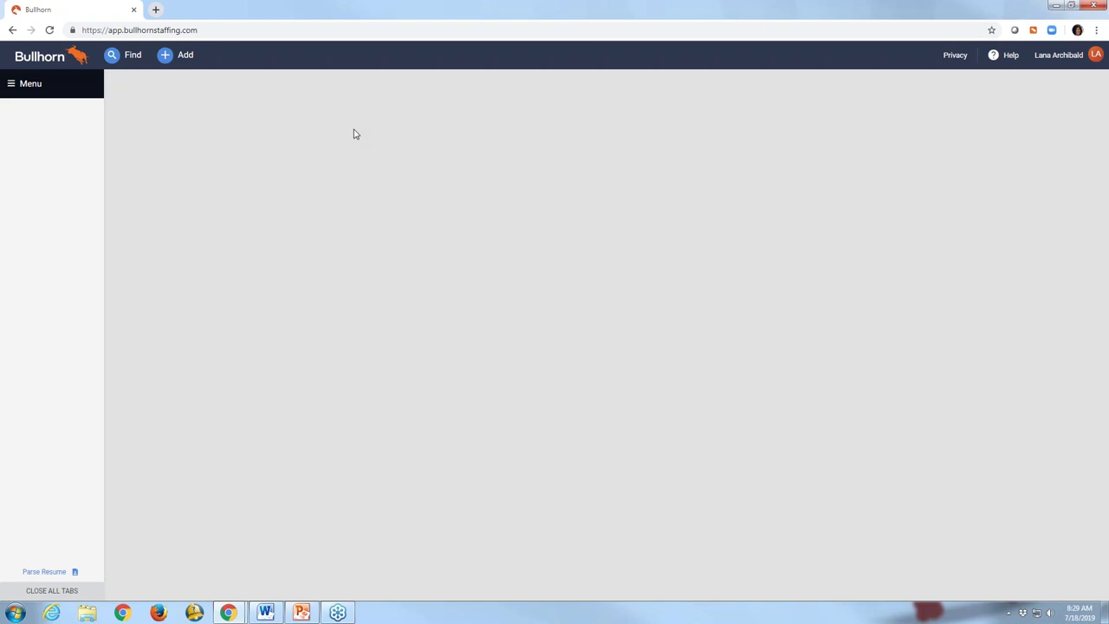
{"action": "left_click", "coordinate": [134, 58]}
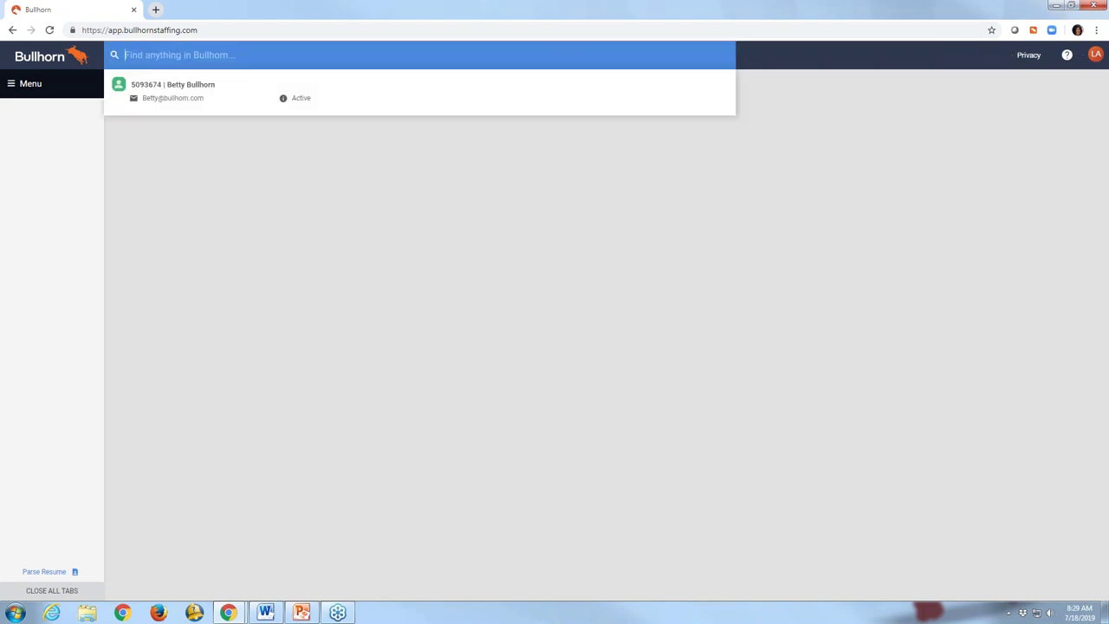
{"action": "left_click", "coordinate": [176, 84]}
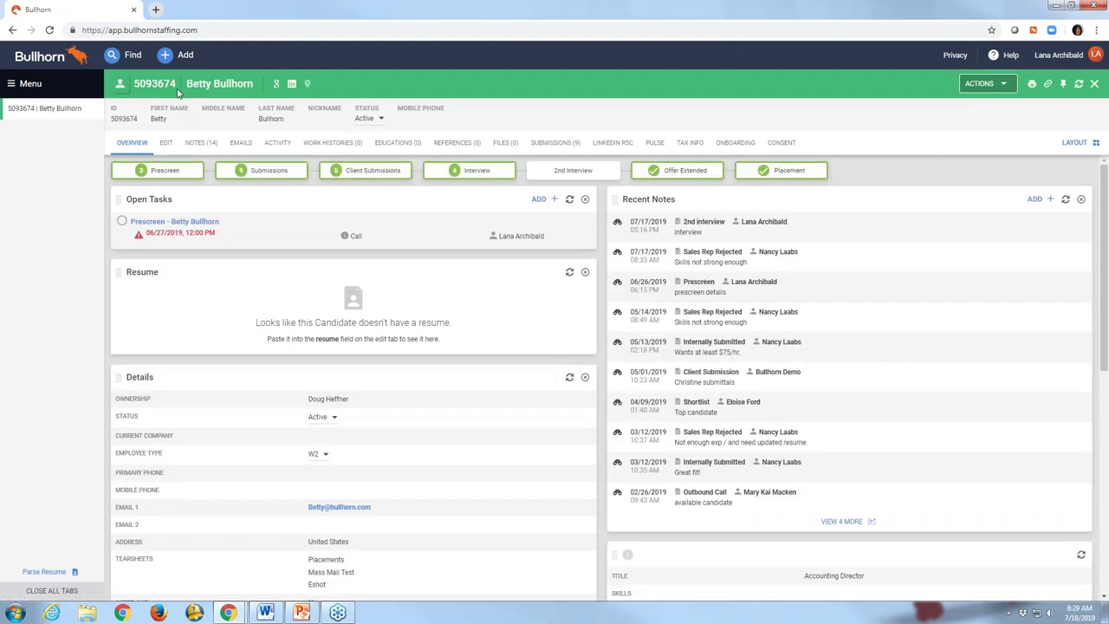
In the candidate's Submission list, move the QA Engineer submission to Confirmed with status "offer extended", and collapse the list
{"action": "left_click", "coordinate": [567, 146]}
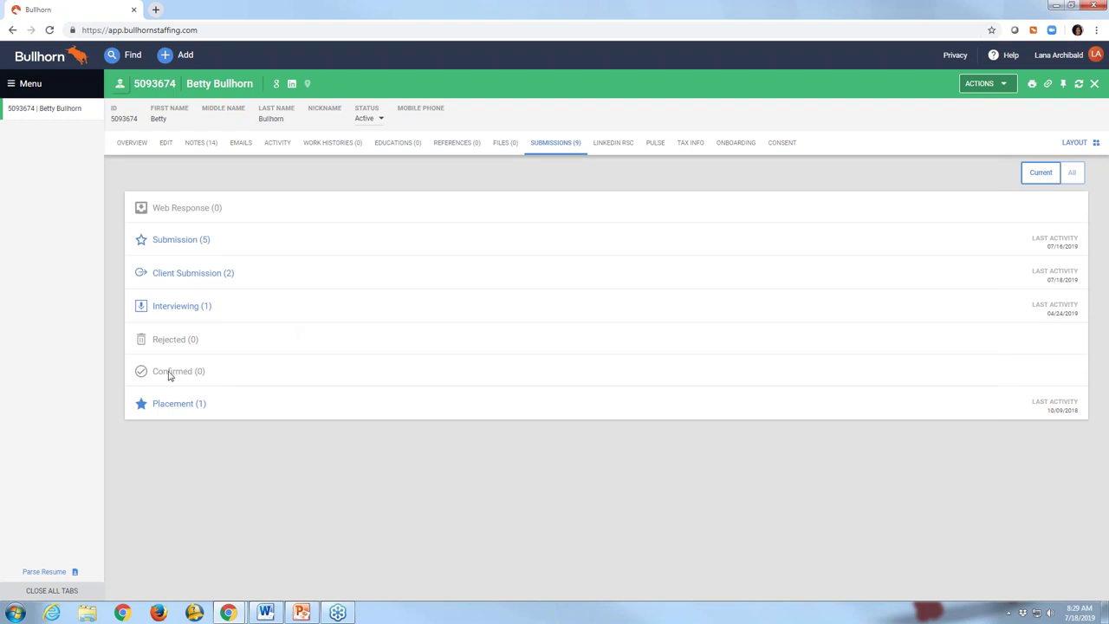
{"action": "left_click", "coordinate": [177, 242]}
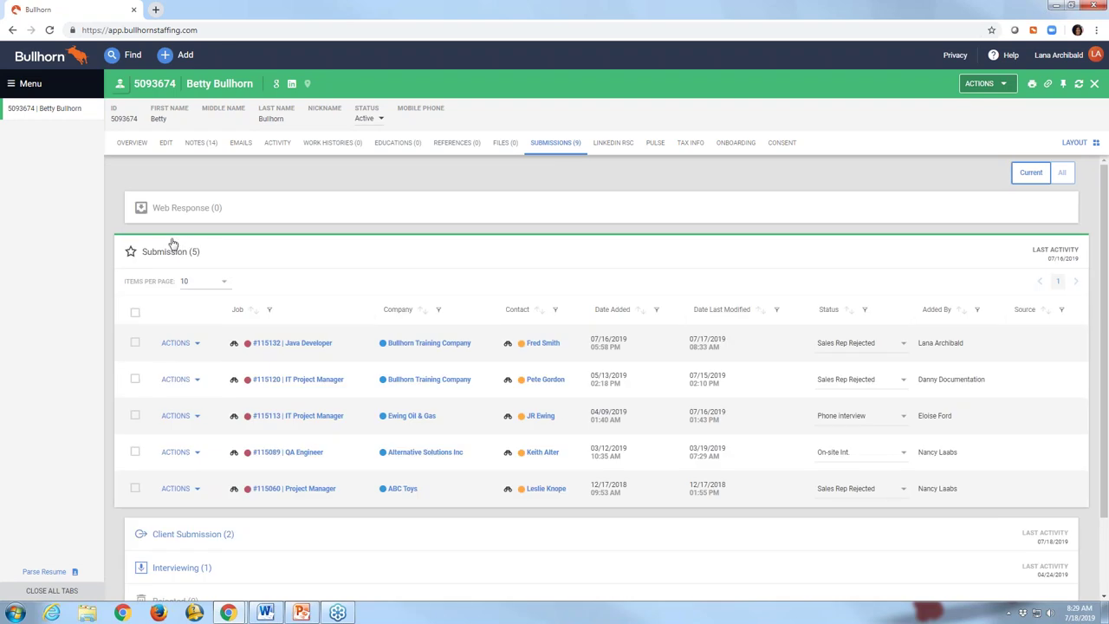
{"action": "left_click", "coordinate": [134, 451]}
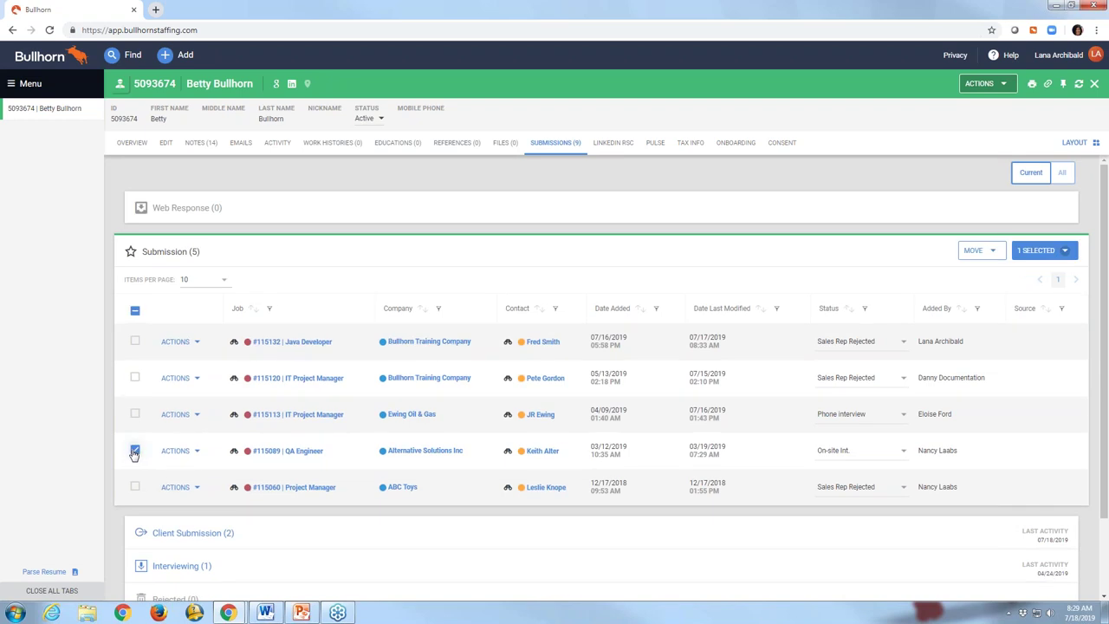
{"action": "left_click", "coordinate": [974, 255]}
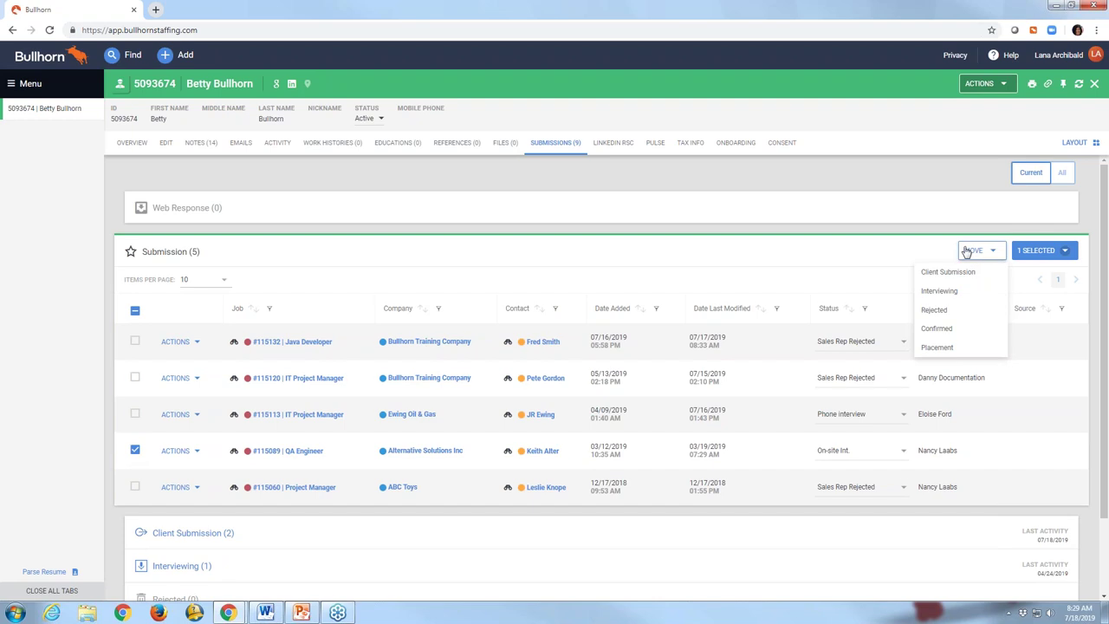
{"action": "left_click", "coordinate": [936, 328]}
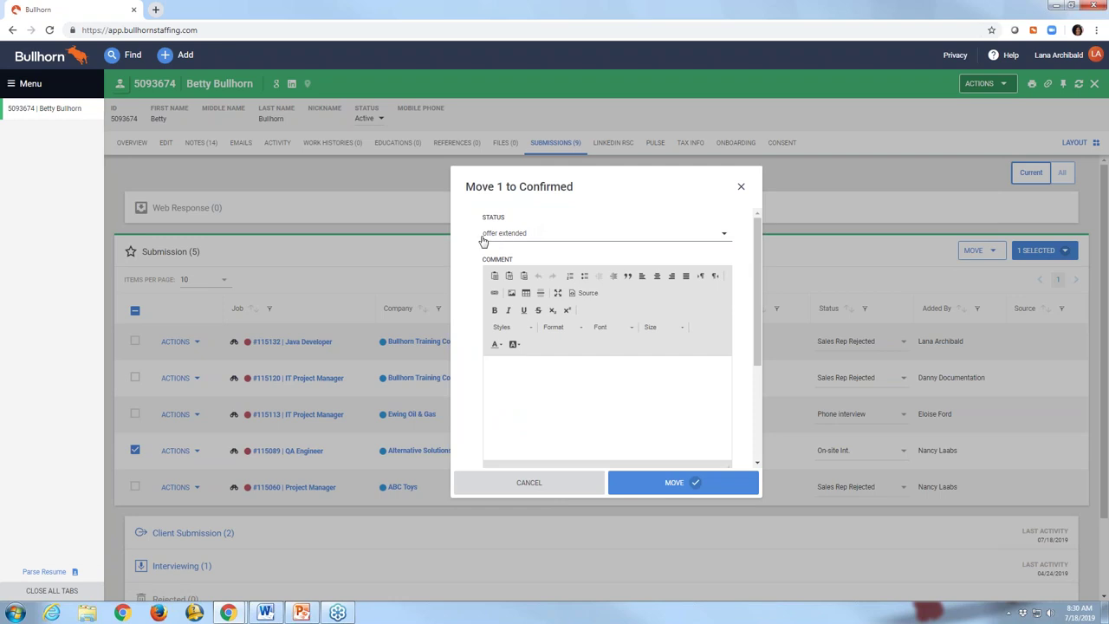
{"action": "left_click", "coordinate": [675, 490]}
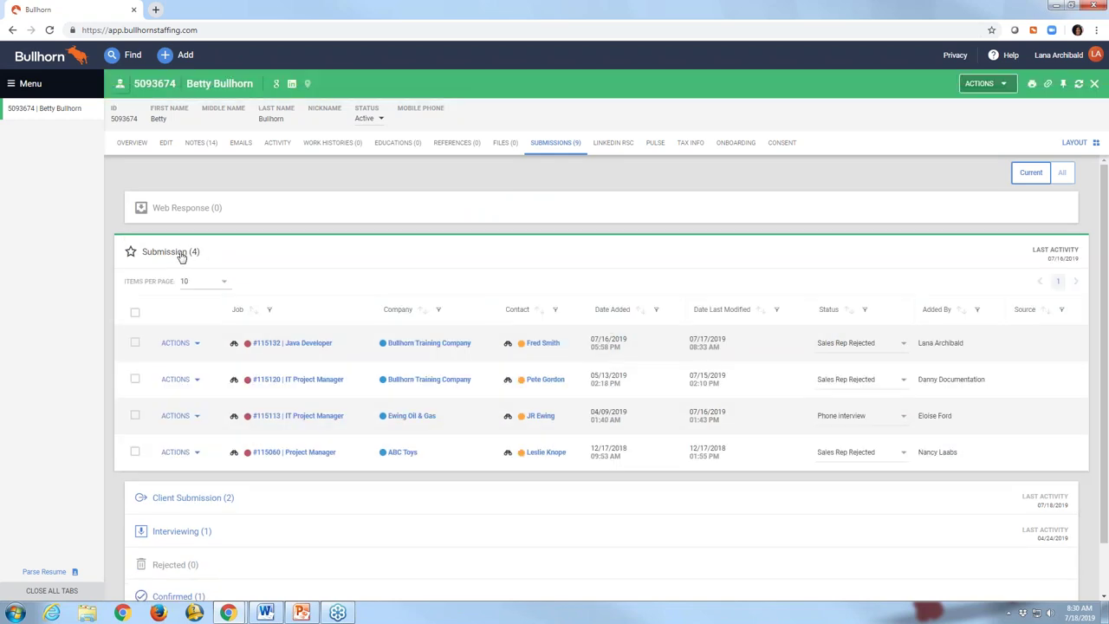
{"action": "left_click", "coordinate": [181, 255]}
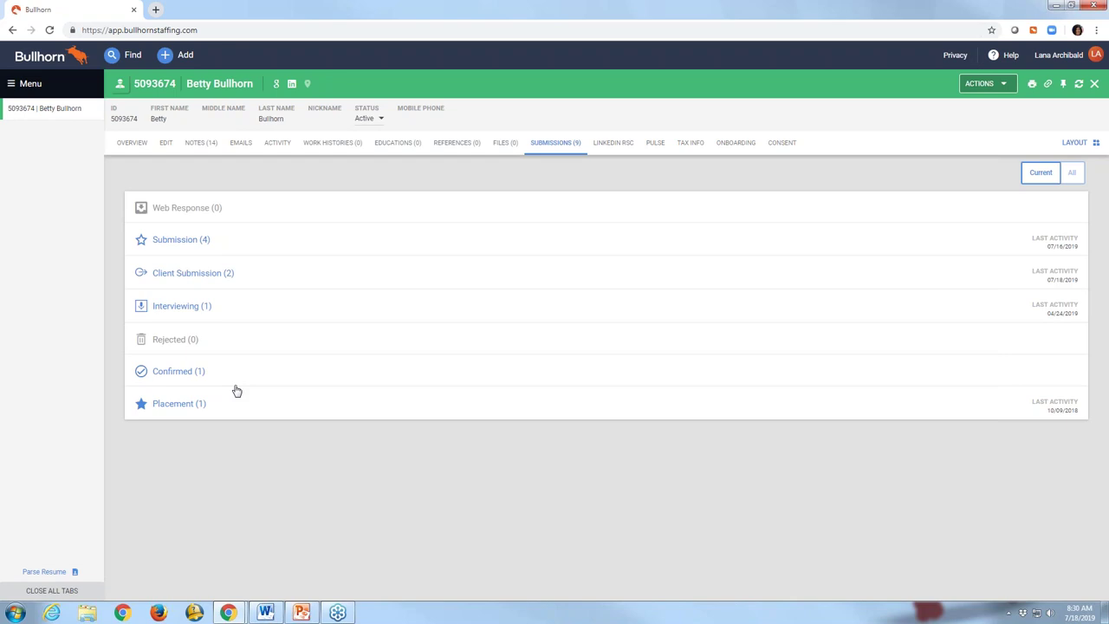
Open the admin System Settings, filter them by "jobresponsestatus", and expand confirmedJobResponseStatus
{"action": "left_click", "coordinate": [32, 85]}
{"action": "left_click", "coordinate": [154, 470]}
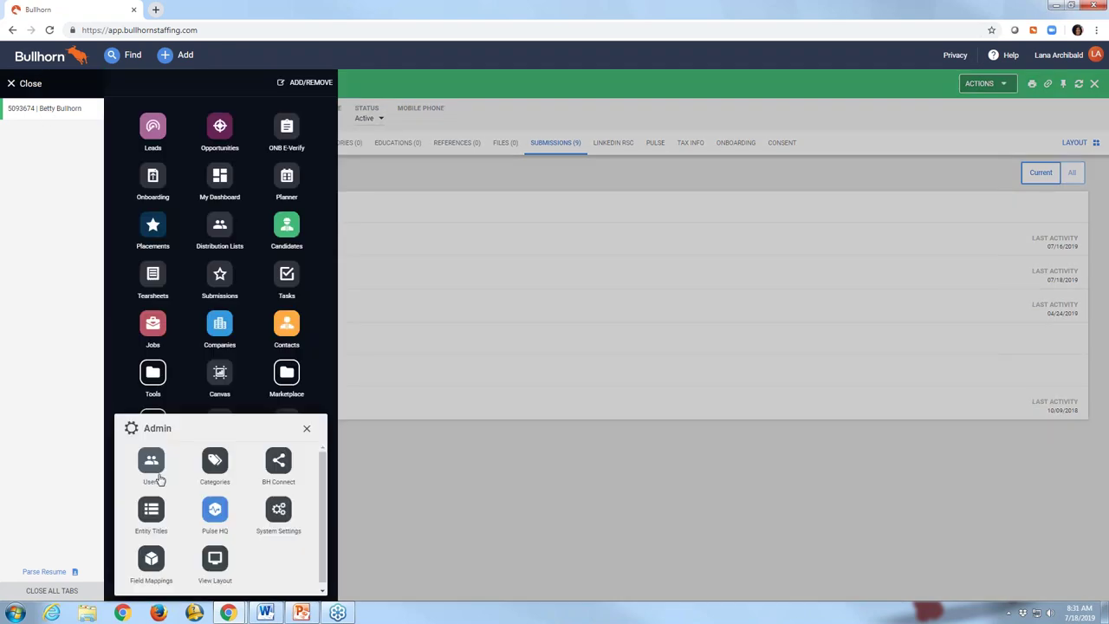
{"action": "left_click", "coordinate": [275, 511]}
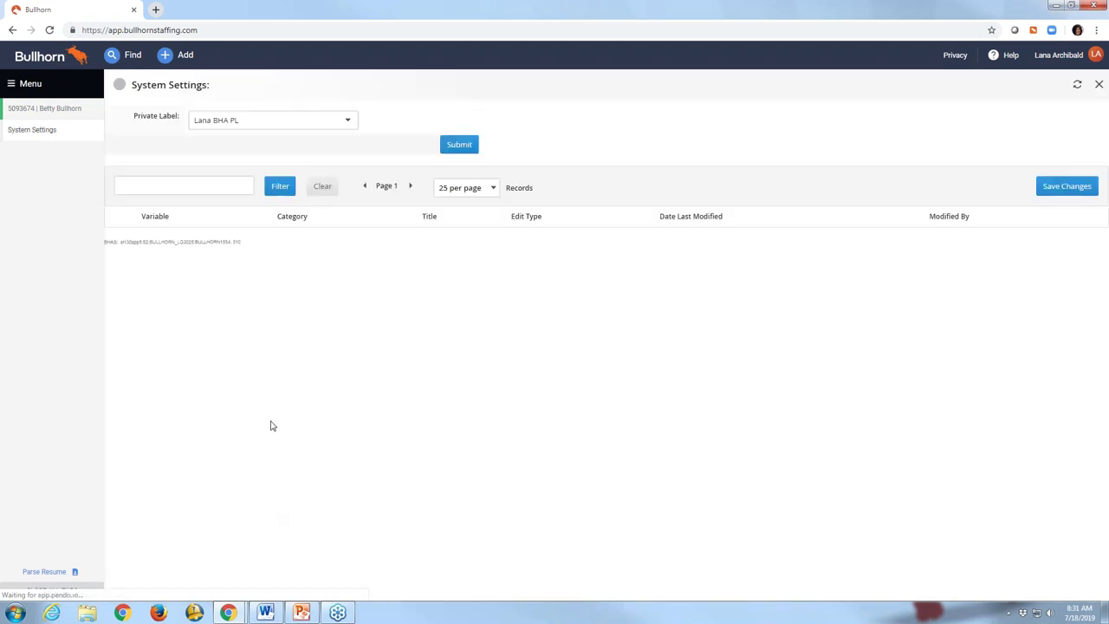
{"action": "left_click", "coordinate": [184, 185]}
{"action": "left_click", "coordinate": [182, 233]}
{"action": "left_click", "coordinate": [275, 192]}
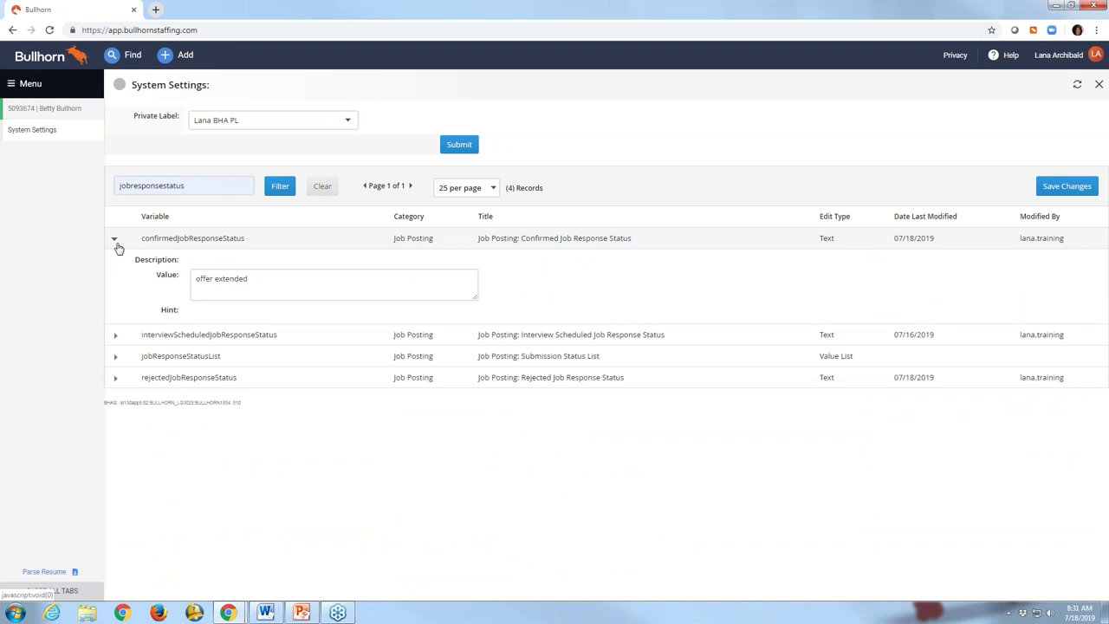
Set the confirmedJobResponseStatus value to "offer extended,candidate interested" and save the changes
{"action": "left_click", "coordinate": [263, 282]}
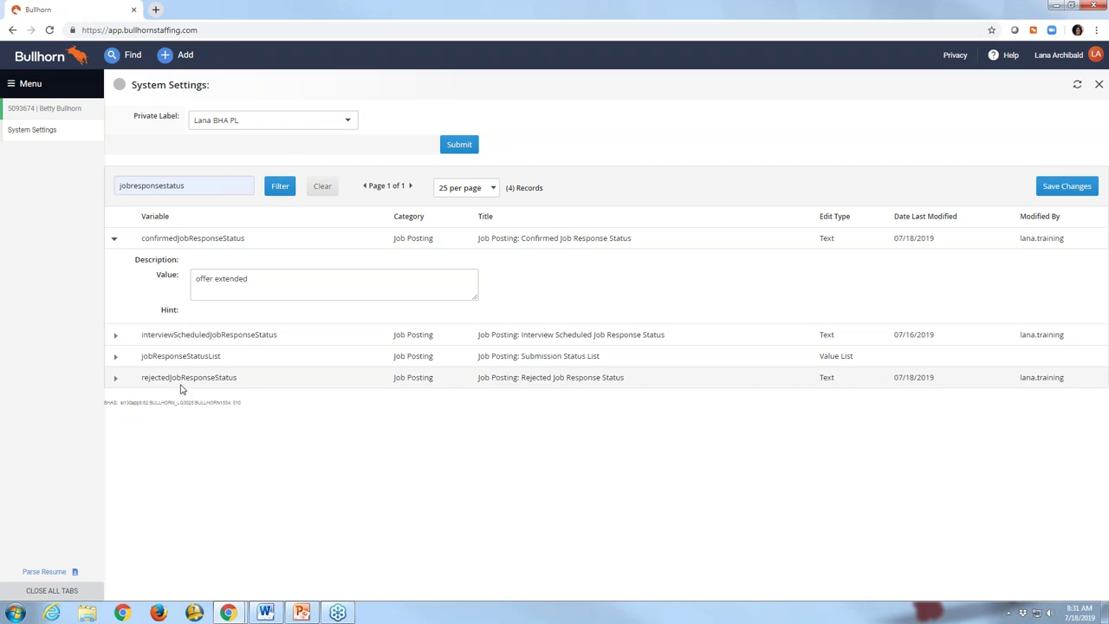
{"action": "left_click", "coordinate": [257, 277]}
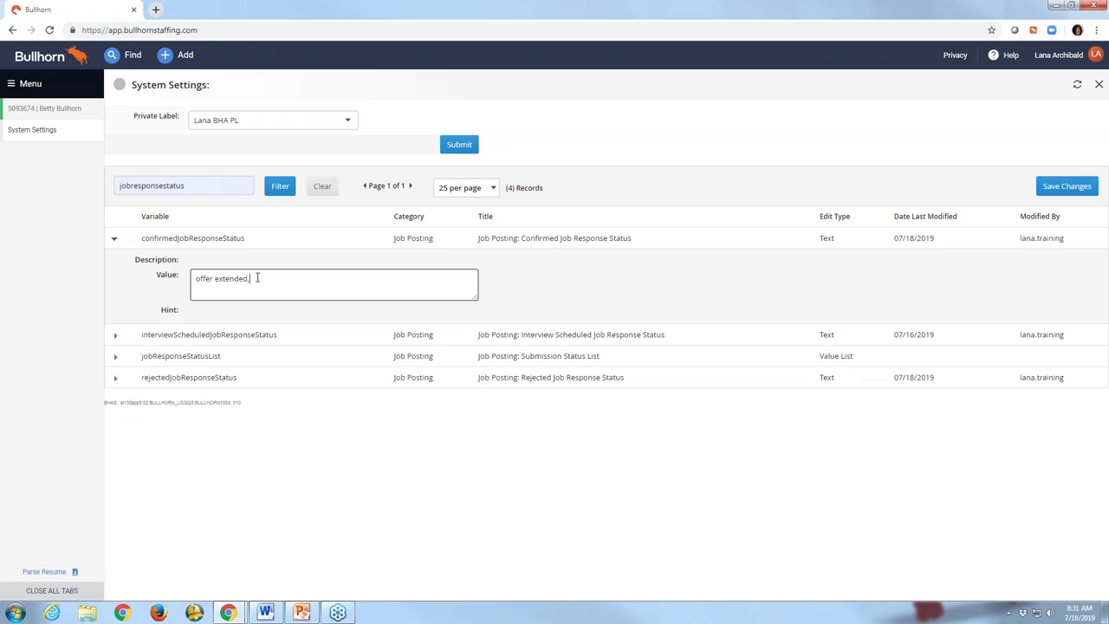
{"action": "type", "text": "candidate interested"}
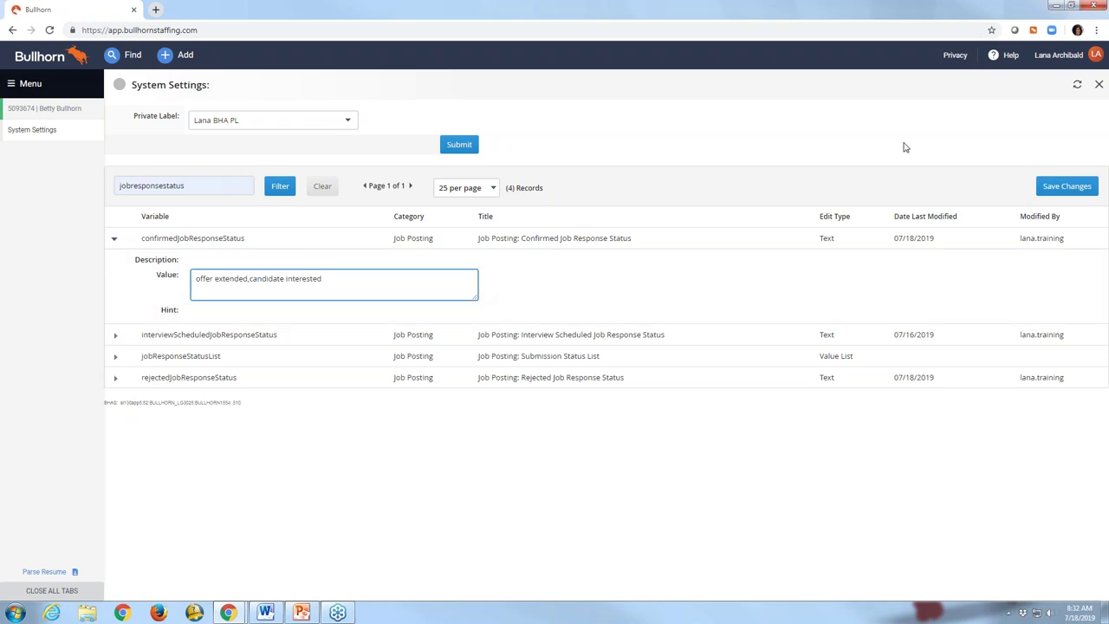
{"action": "left_click", "coordinate": [1082, 188]}
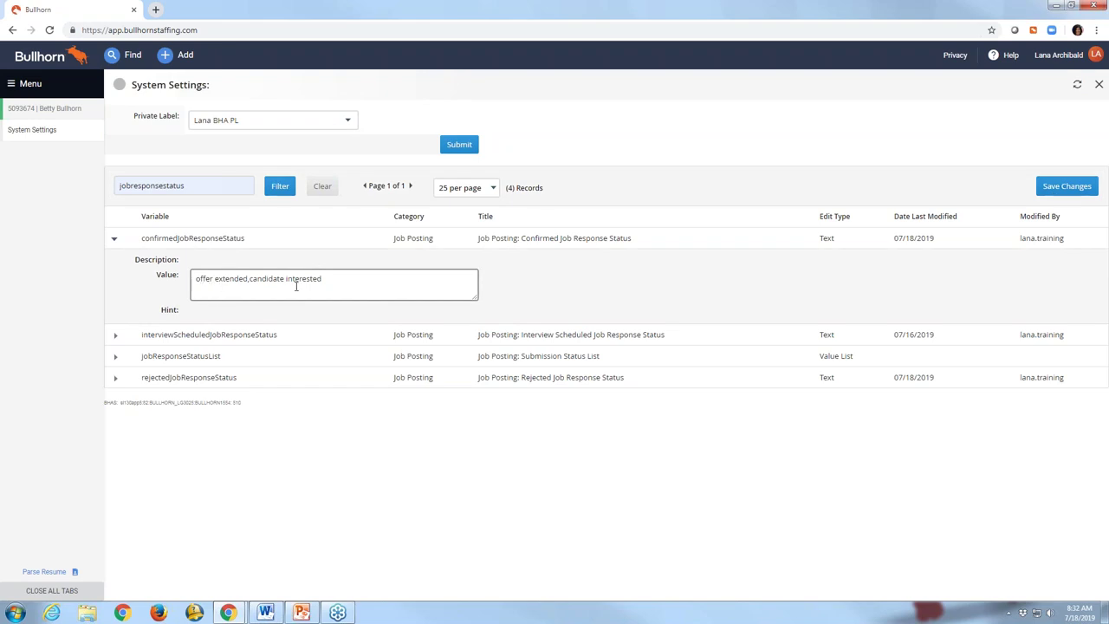
Set the rejectedJobResponseStatus value to "client not interested,candidate not interested" and save the changes
{"action": "left_click", "coordinate": [116, 380]}
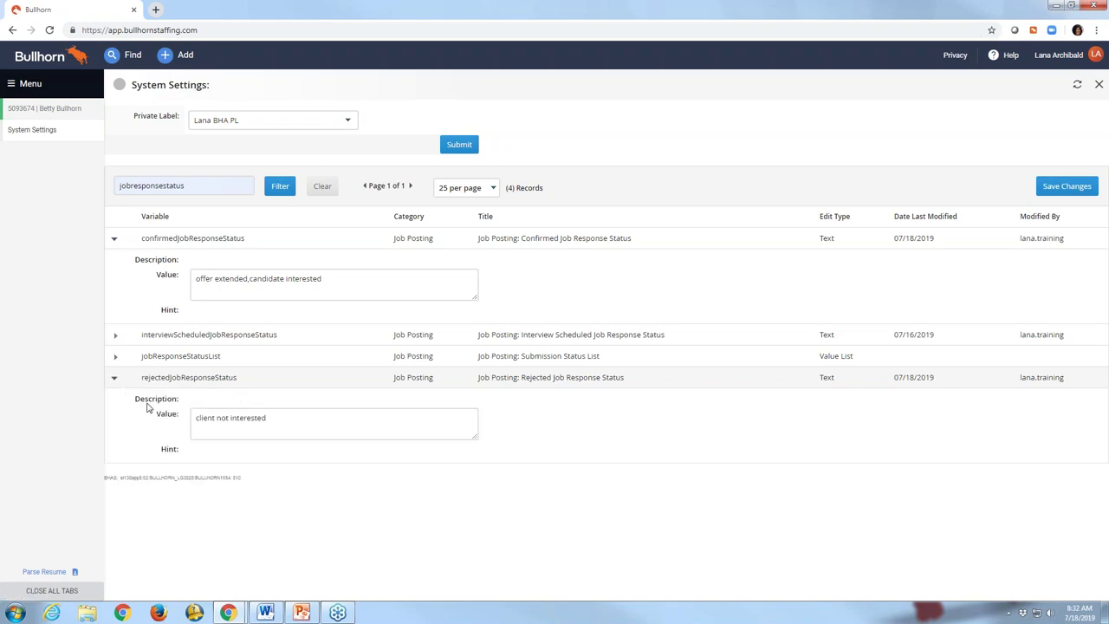
{"action": "left_click", "coordinate": [272, 420]}
{"action": "type", "text": ",candidate"}
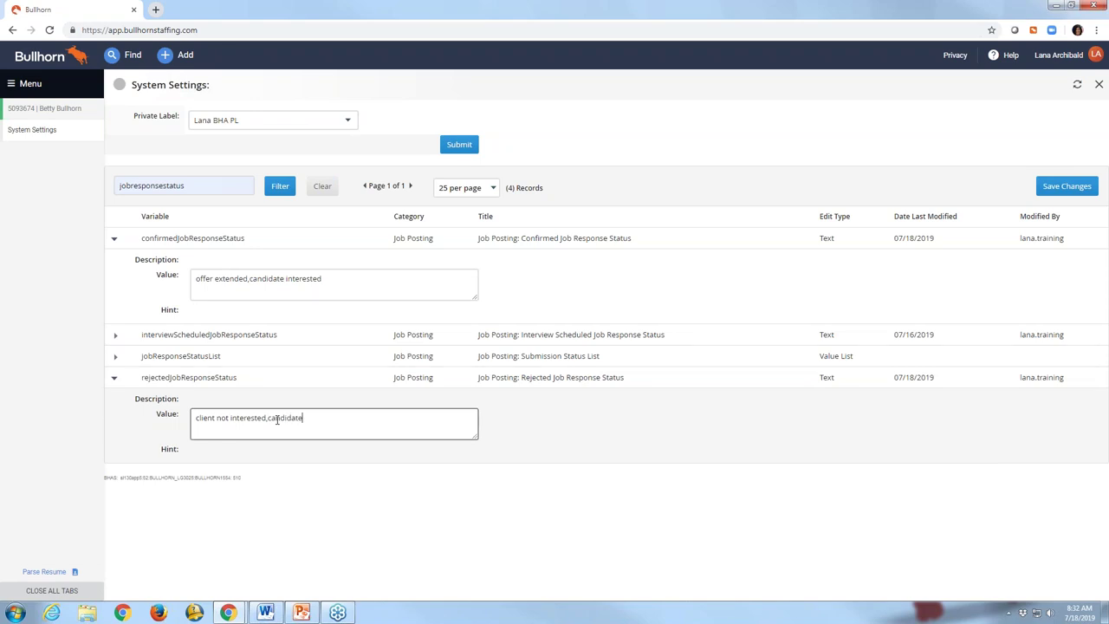
{"action": "type", "text": " not interested"}
{"action": "left_click", "coordinate": [1050, 190]}
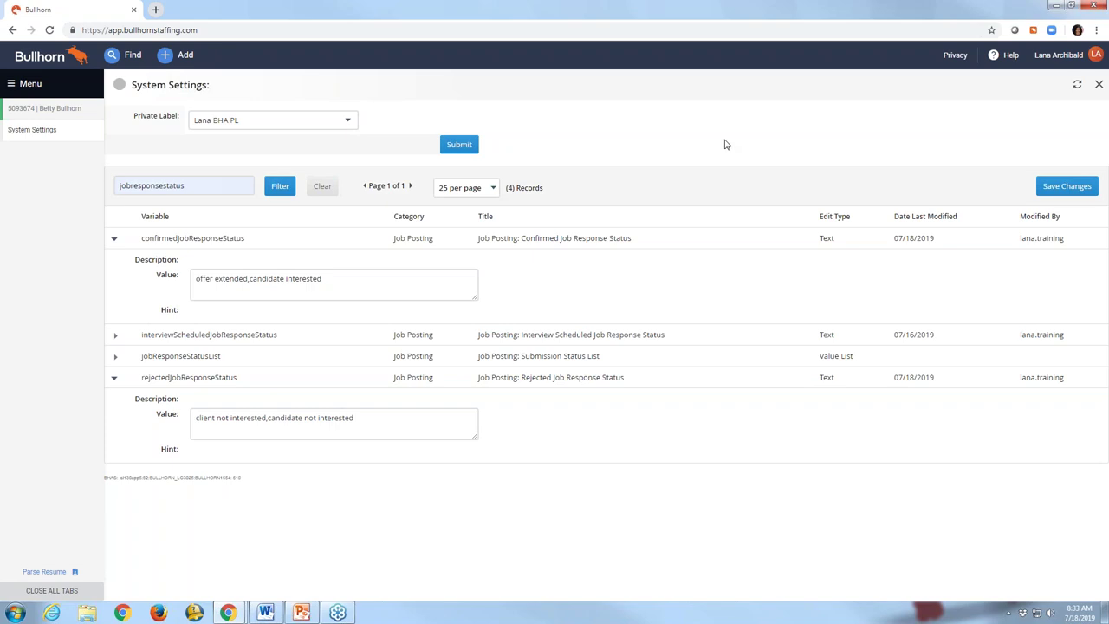
Filter the system settings by "interview" and expand interviewScheduledJobResponseStatus
{"action": "left_click", "coordinate": [189, 187]}
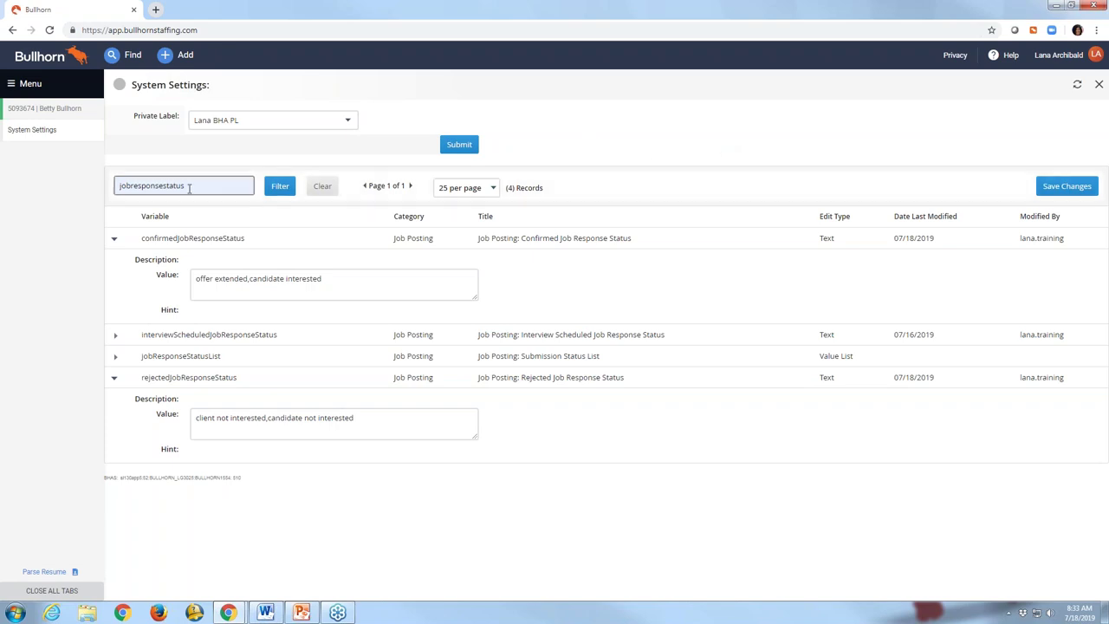
{"action": "left_click_drag", "start_coordinate": [189, 186], "coordinate": [122, 184]}
{"action": "type", "text": "interview"}
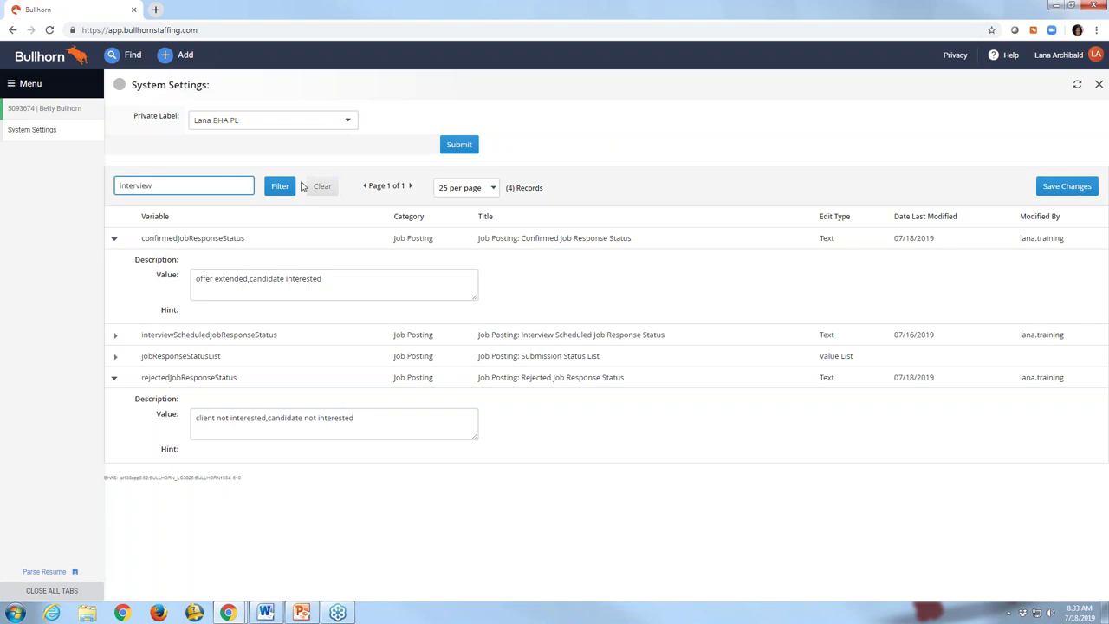
{"action": "left_click", "coordinate": [286, 190]}
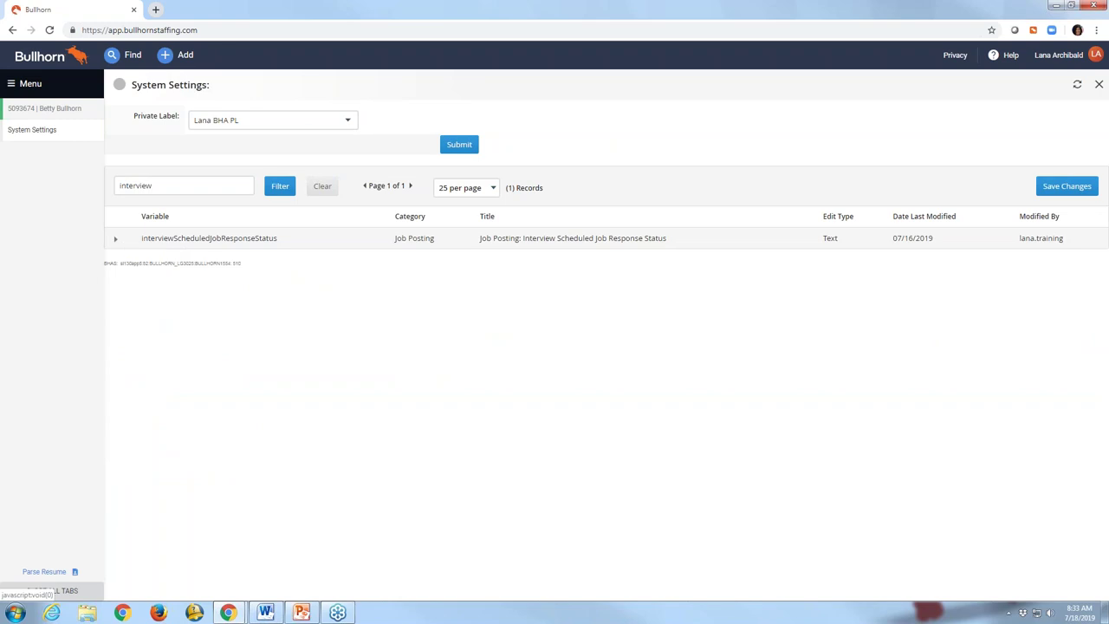
{"action": "left_click", "coordinate": [115, 239]}
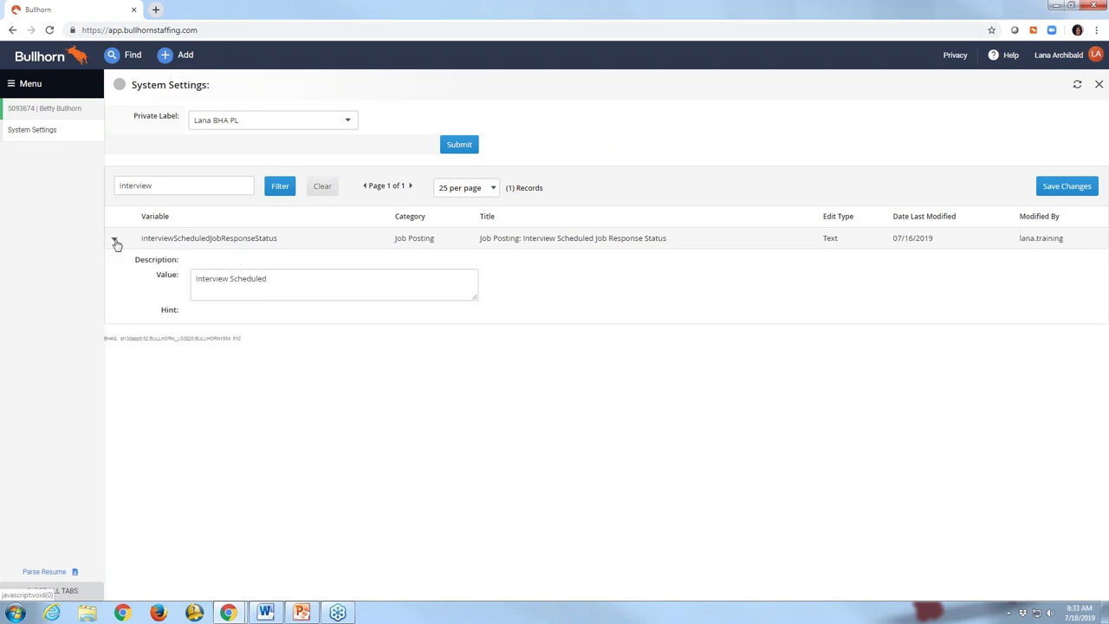
Set the interviewScheduledJobResponseStatus value to "Interview Scheduled,phone interview,skype,2nd interview" and save the changes
{"action": "left_click", "coordinate": [209, 292]}
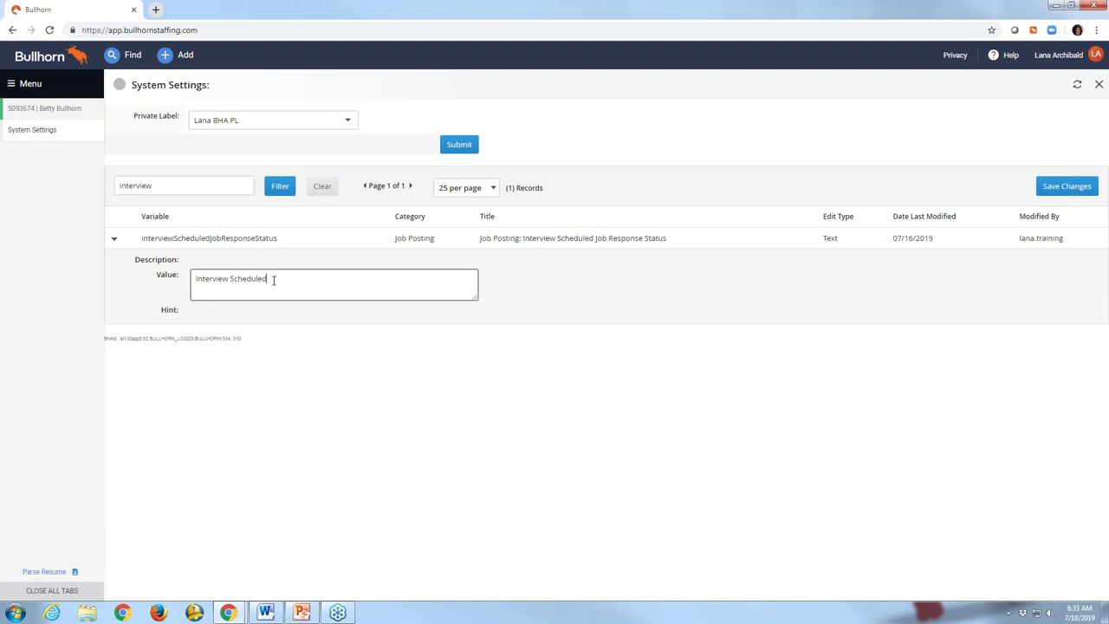
{"action": "type", "text": "Scheduled,phone interview,skype,2nd ibntervi"}
{"action": "key", "text": "BackSpace"}
{"action": "key", "text": "BackSpace"}
{"action": "key", "text": "BackSpace"}
{"action": "type", "text": "nterview"}
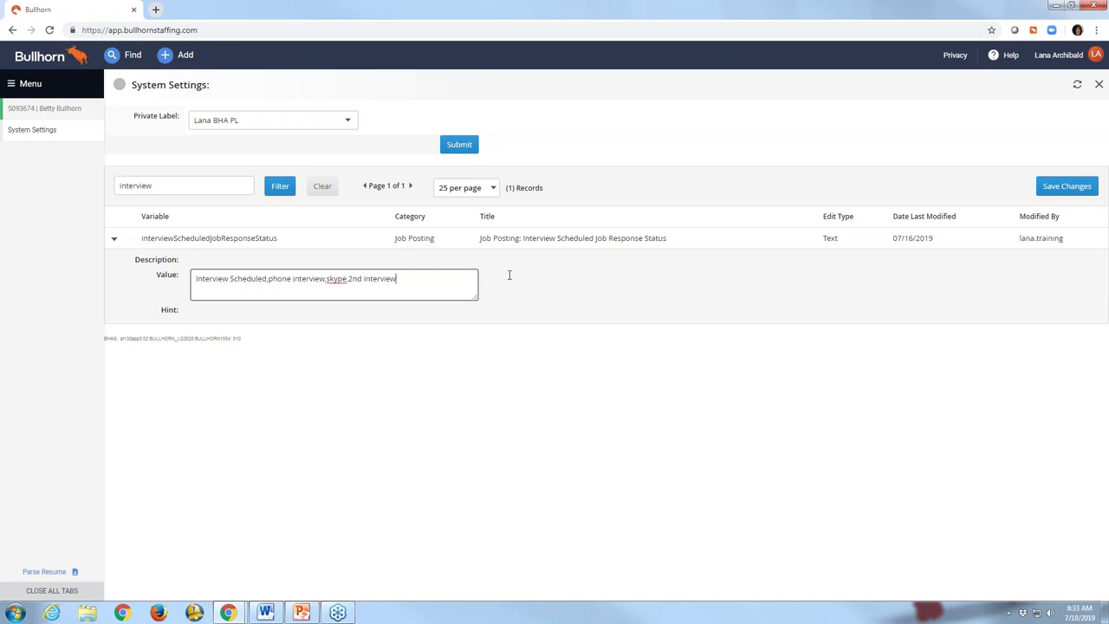
{"action": "left_click", "coordinate": [1063, 190]}
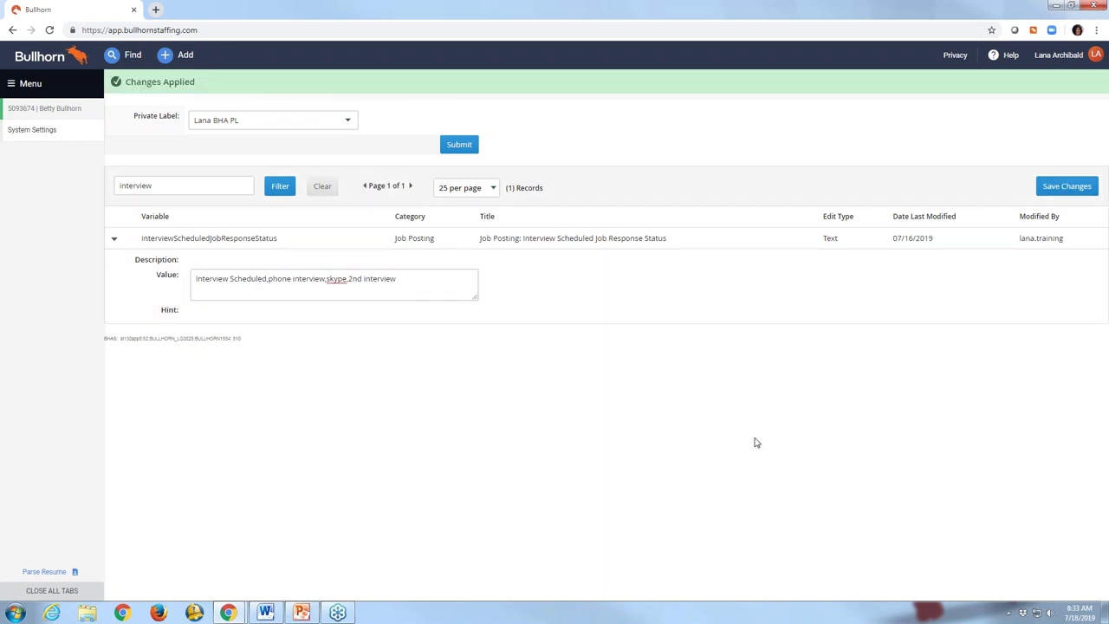